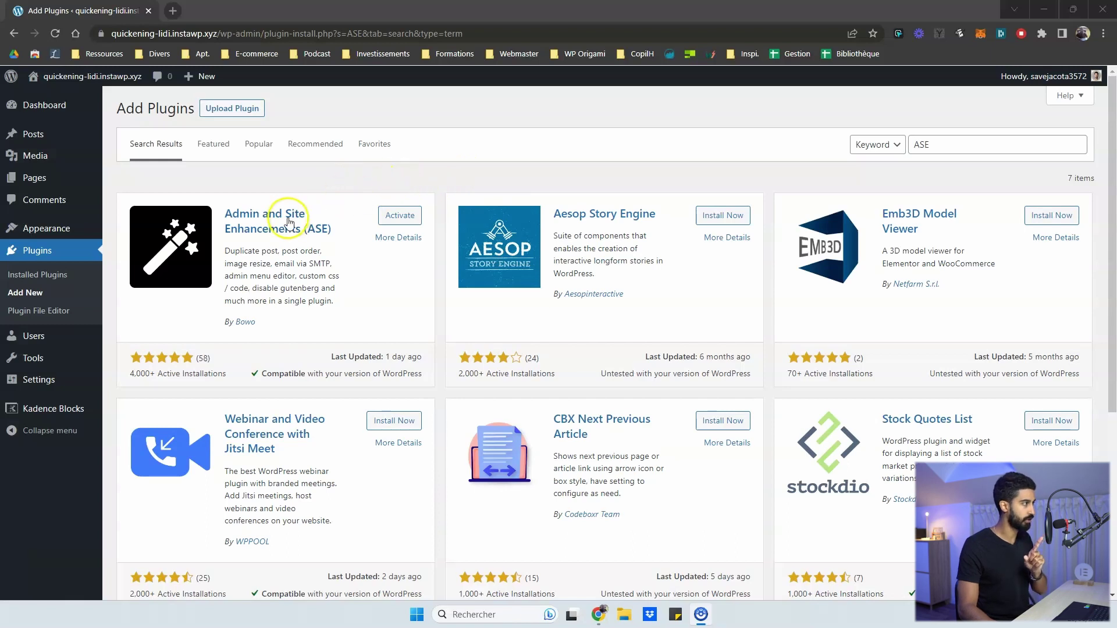
Replace the old search term with 'wp extended' and scroll the results to the WP Extended card.
drag(943, 146, 865, 150)
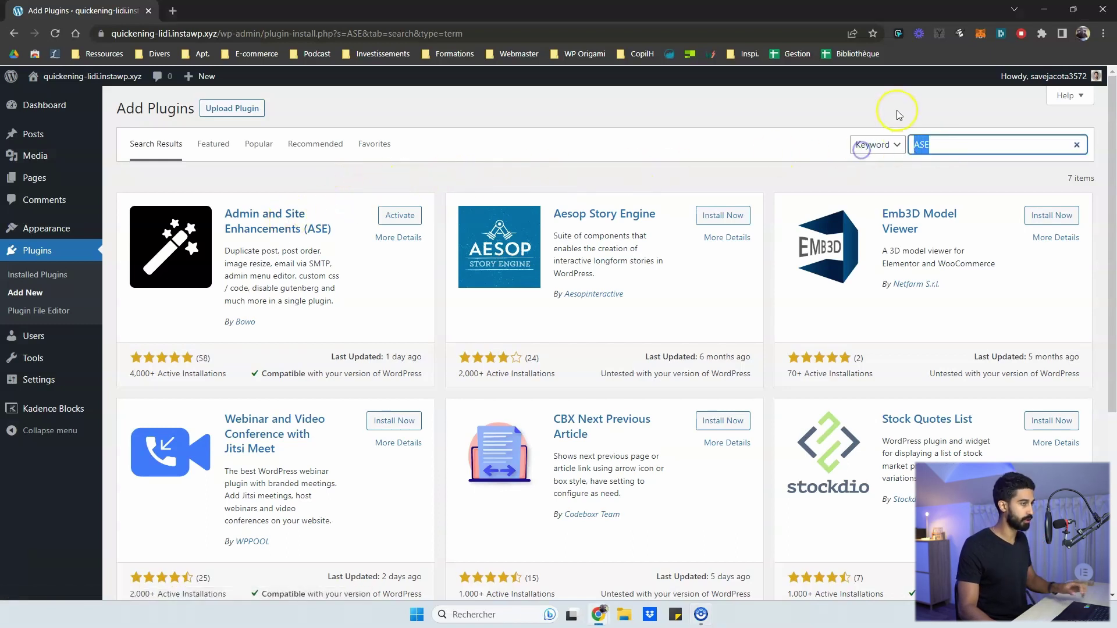
text(wp extended)
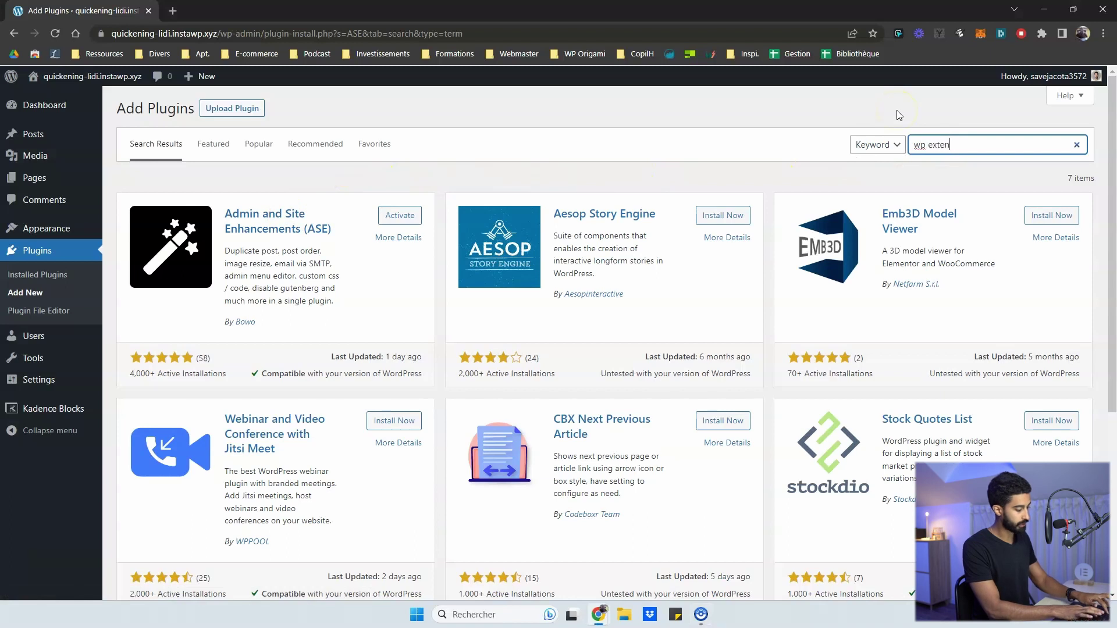
click(896, 112)
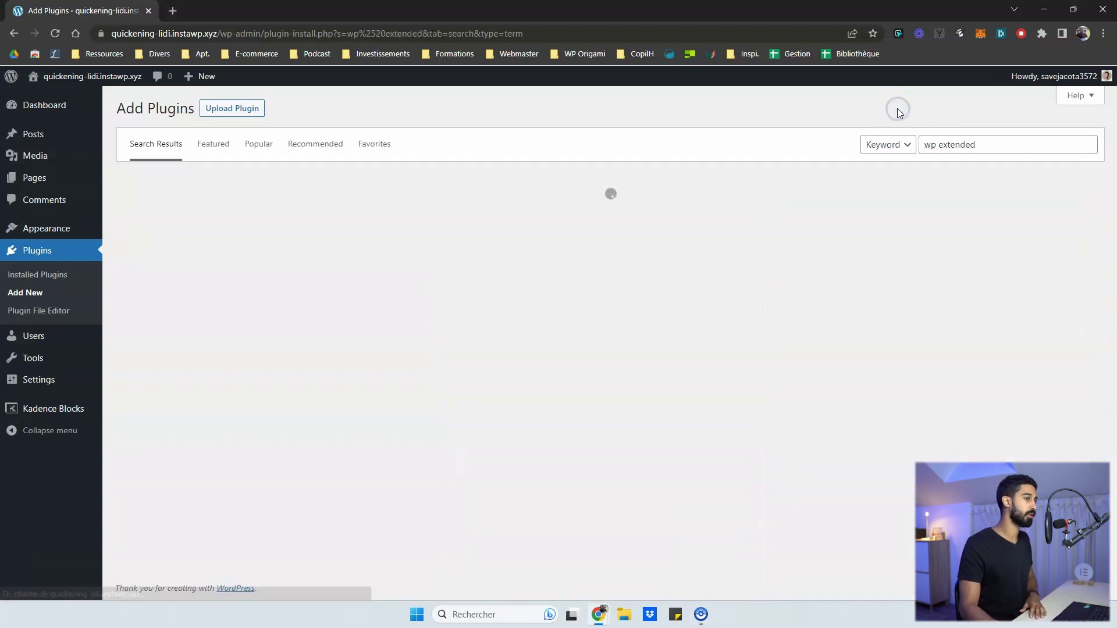
scroll(970, 218, down, 6)
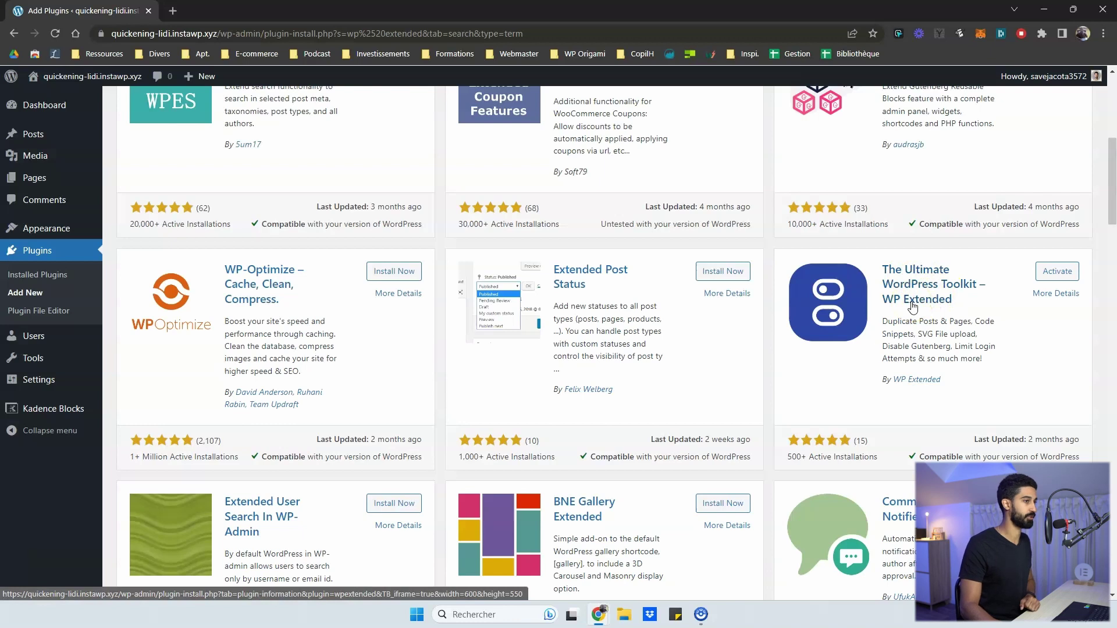
Activate Admin and Site Enhancements and save its settings with Content Duplication on.
click(165, 220)
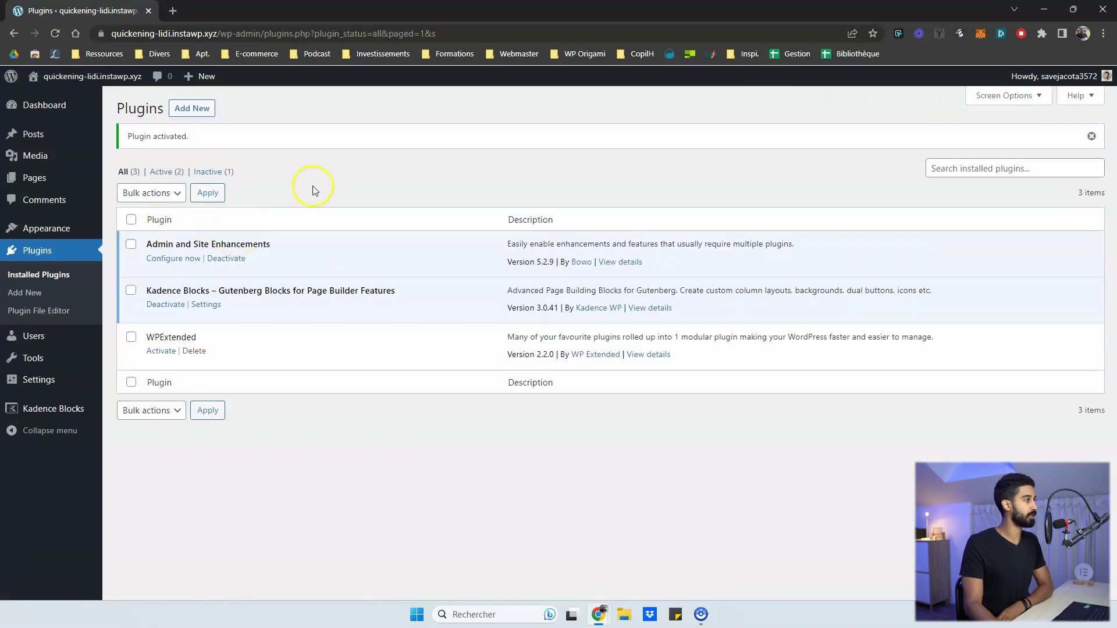
mouse_move(46, 361)
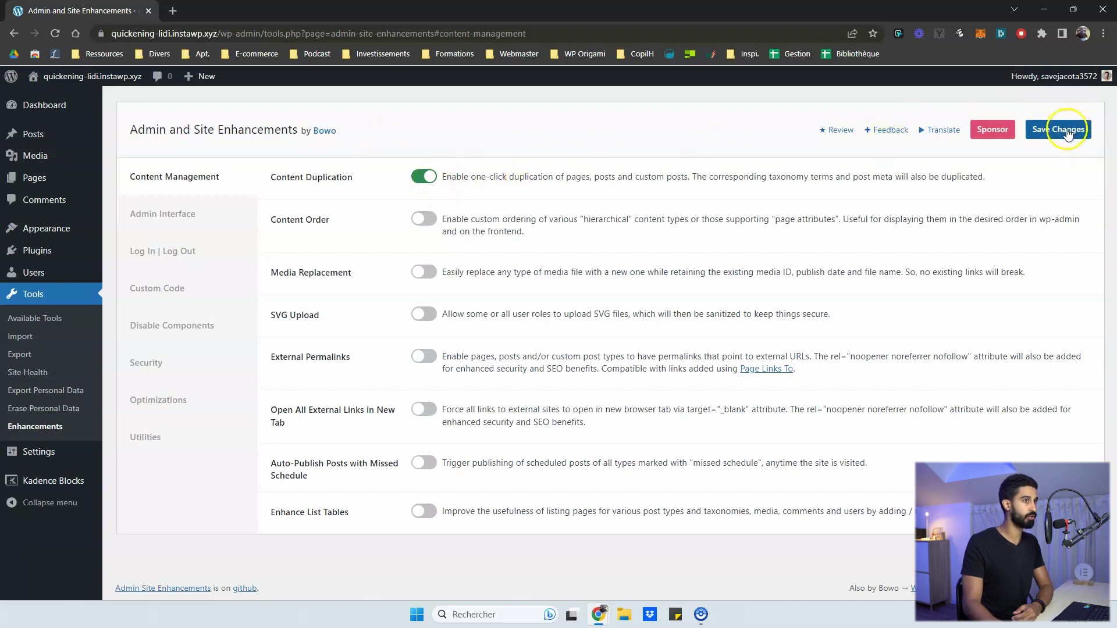
click(1060, 130)
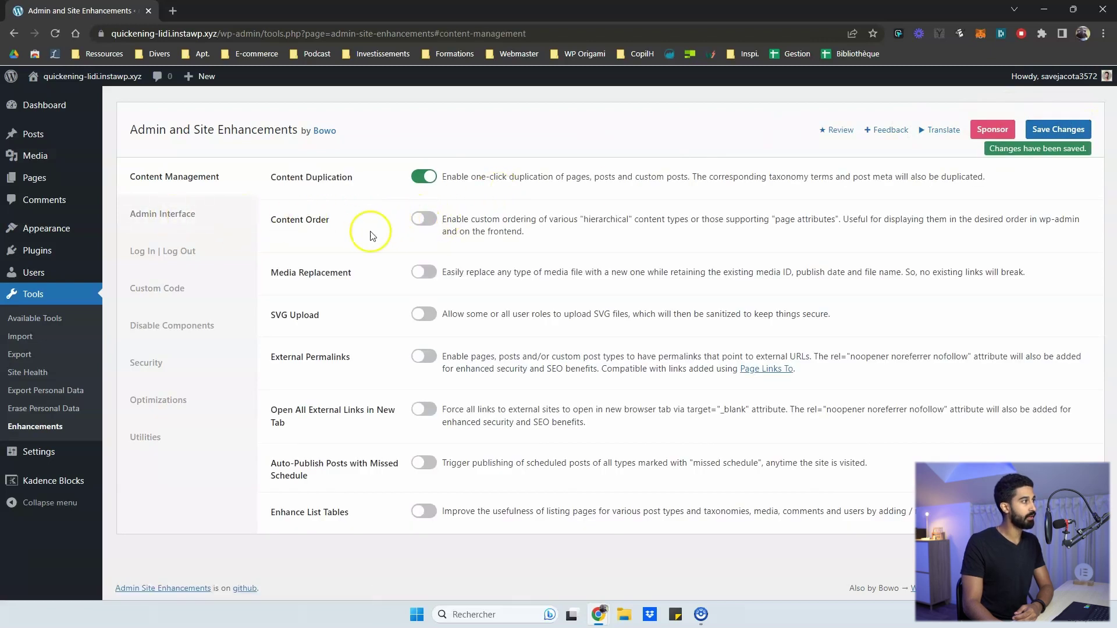
Enable Content Order for Pages and save the enhancement settings.
click(423, 219)
click(459, 266)
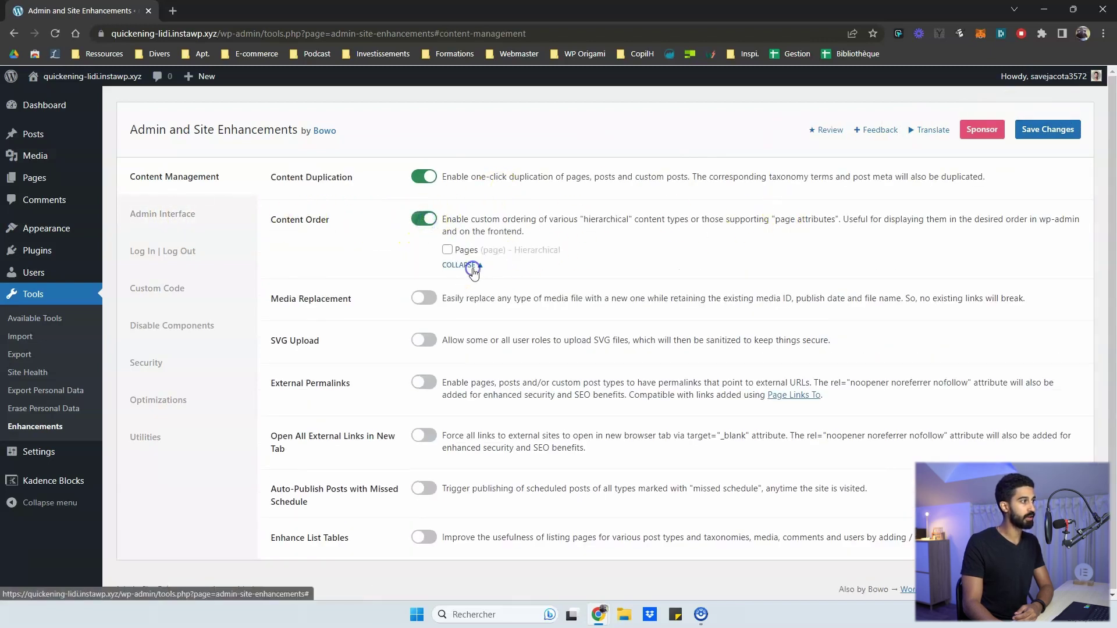
click(447, 250)
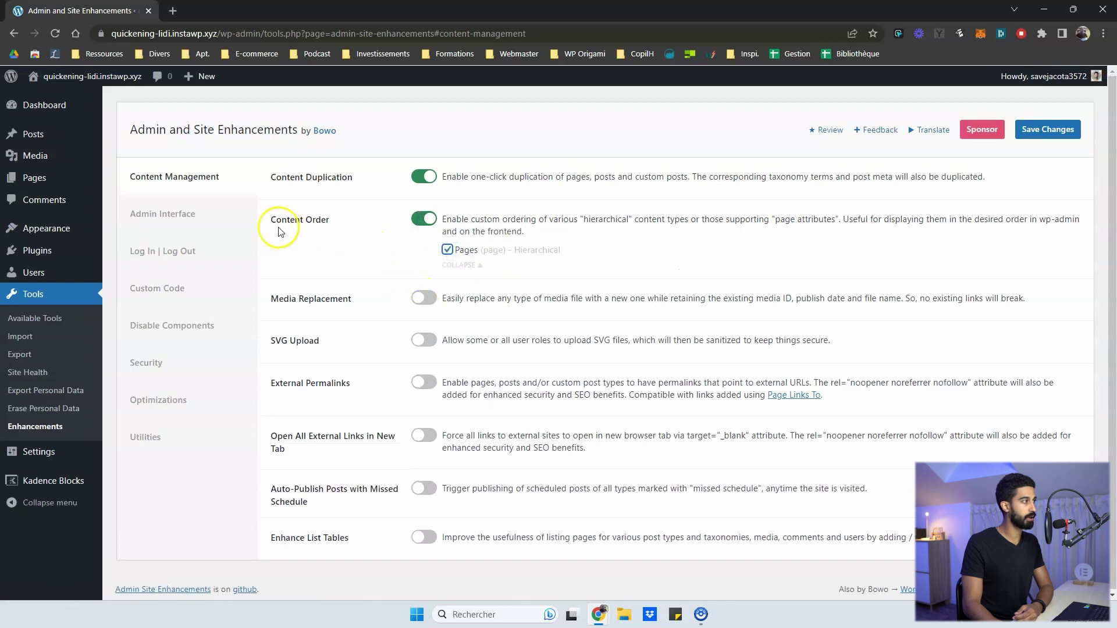
click(1047, 129)
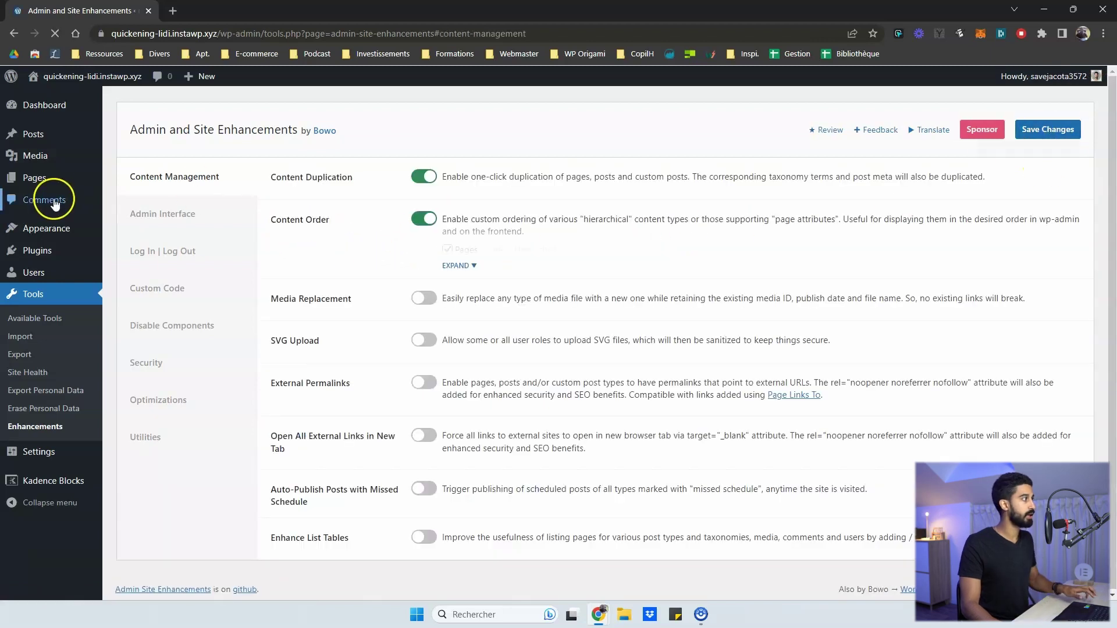
Drag Sample Page to the top of the page order in a new tab, then turn Content Order off.
middle_click(48, 180)
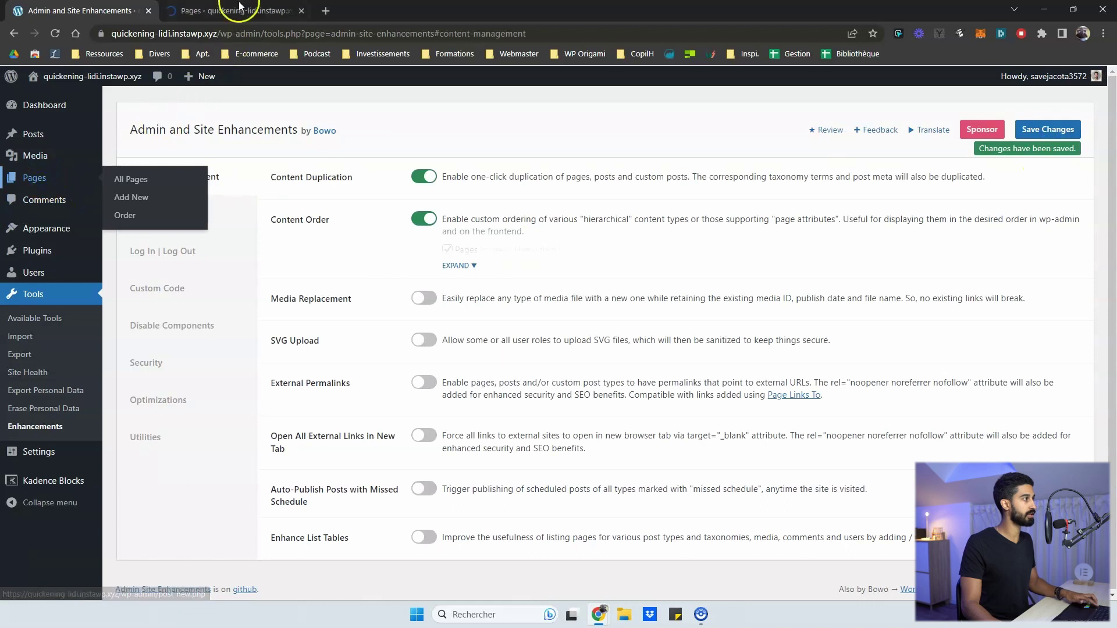
drag(227, 11, 100, 30)
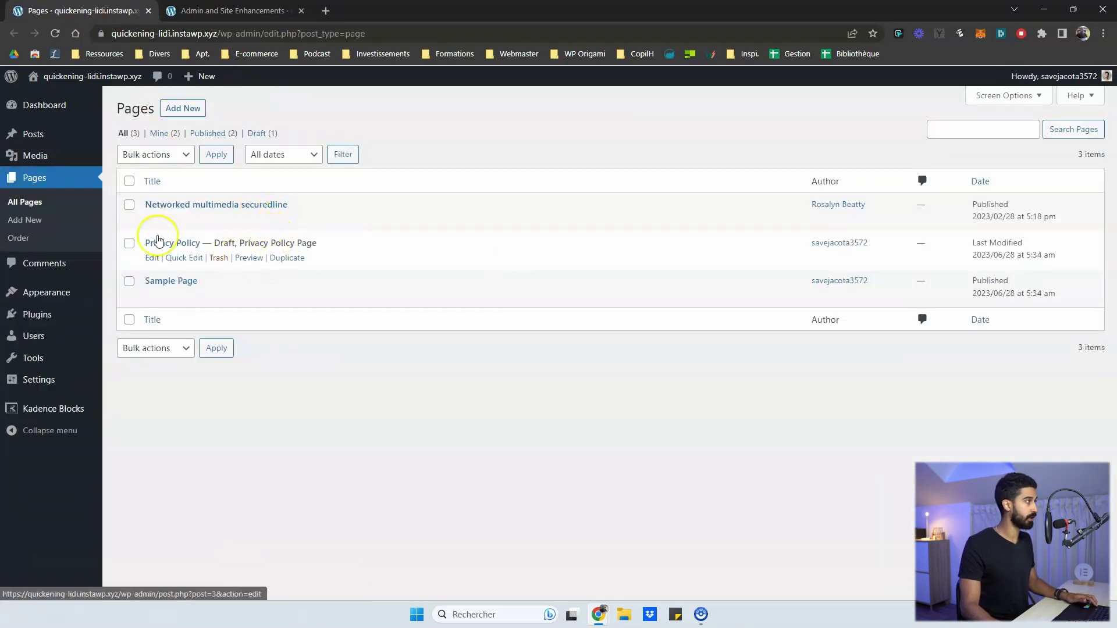
click(23, 242)
drag(133, 200, 142, 146)
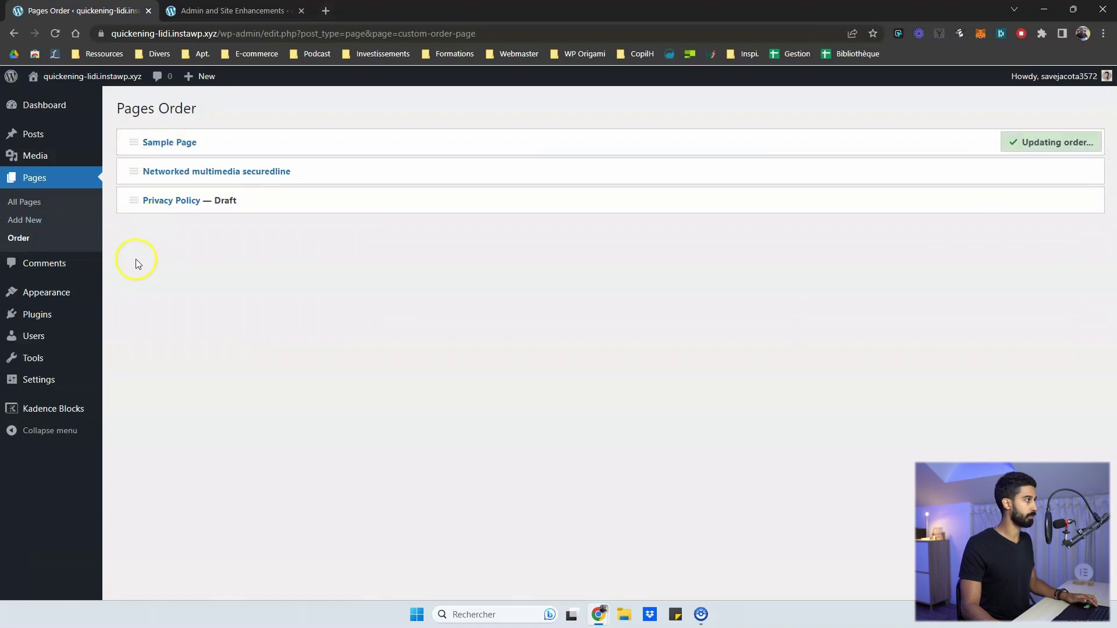
click(26, 204)
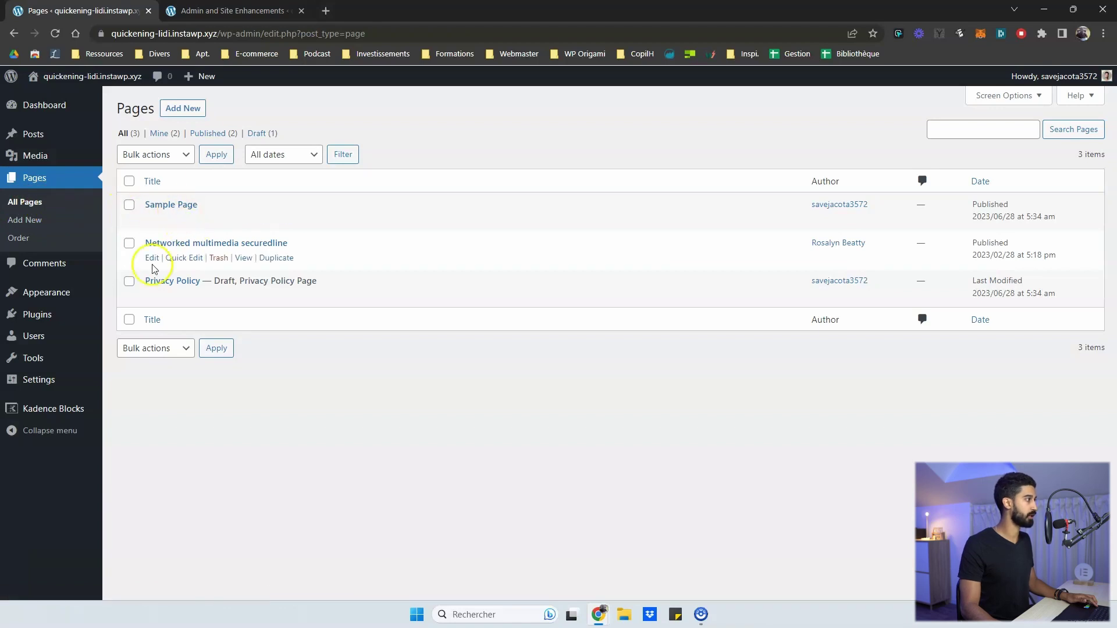
click(195, 11)
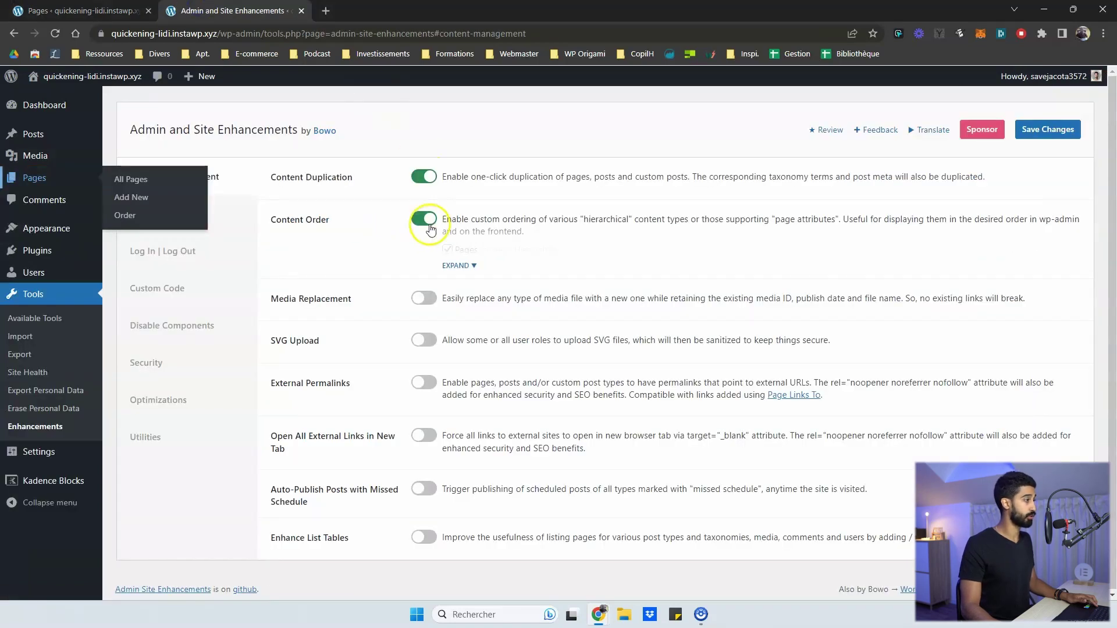
click(423, 219)
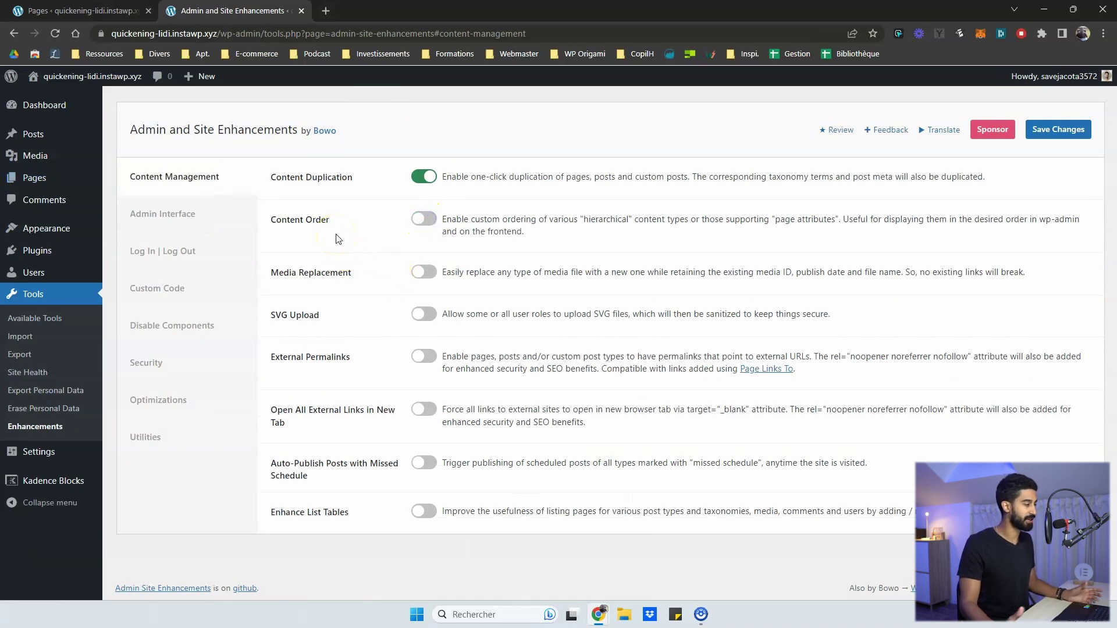
Turn on SVG Upload and Open All External Links in New Tab.
click(429, 313)
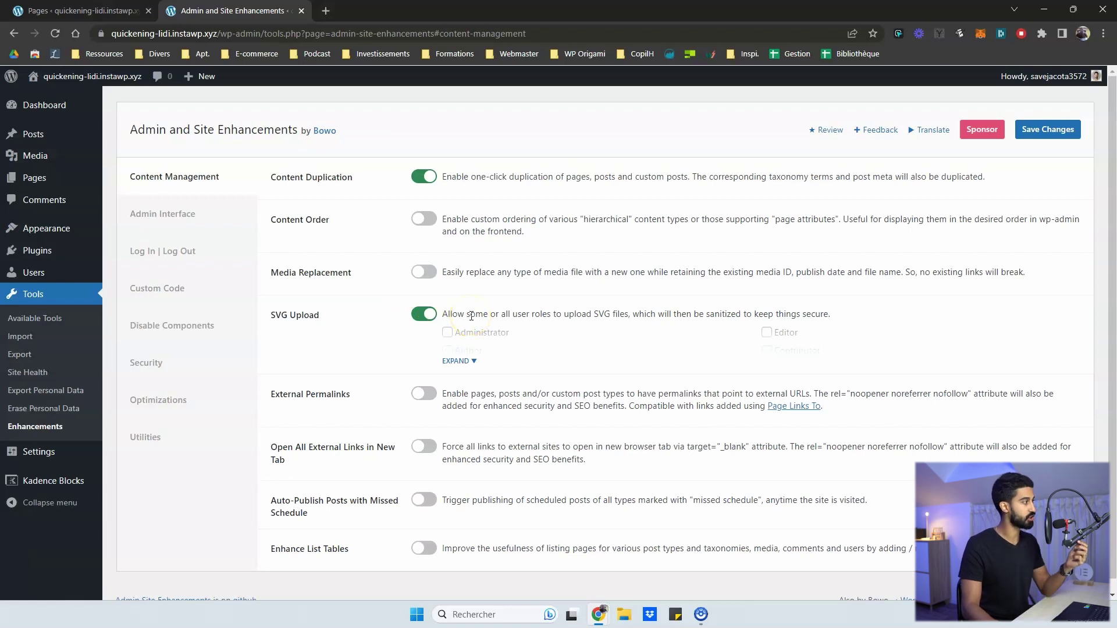
scroll(373, 344, down, 1)
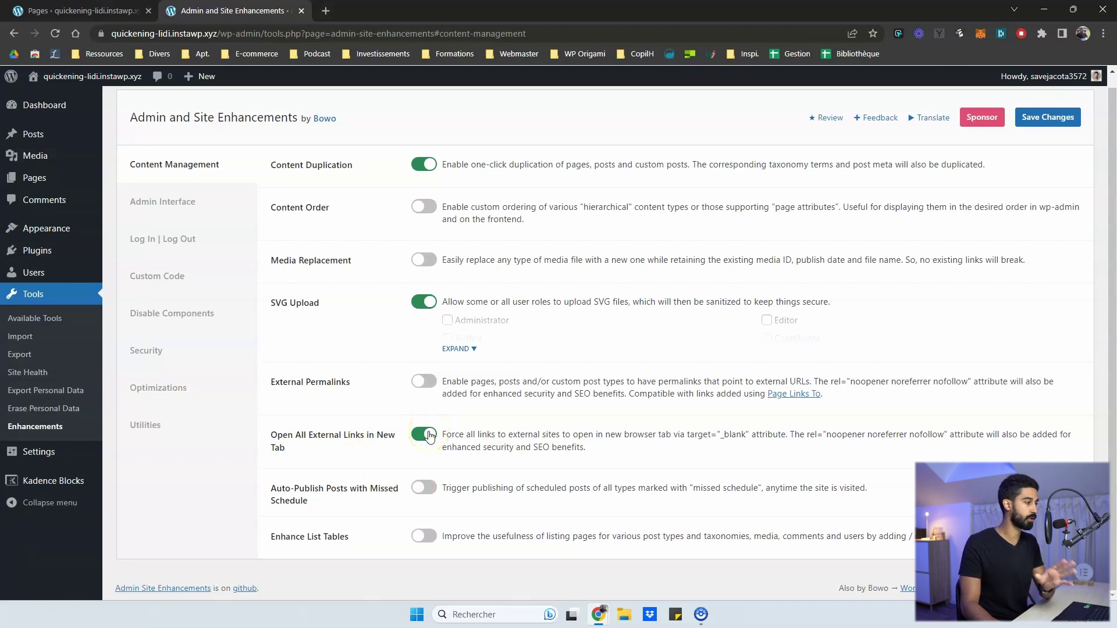
Save the settings, then enable Wider Admin Menu at 260px on the Admin Interface tab and save.
click(1052, 117)
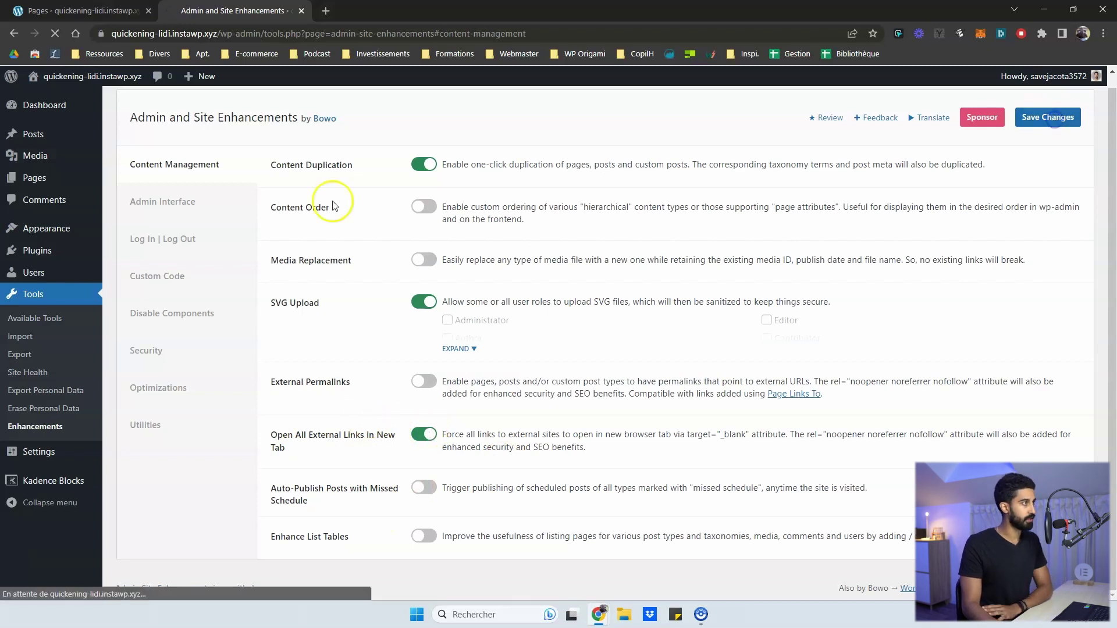
click(167, 213)
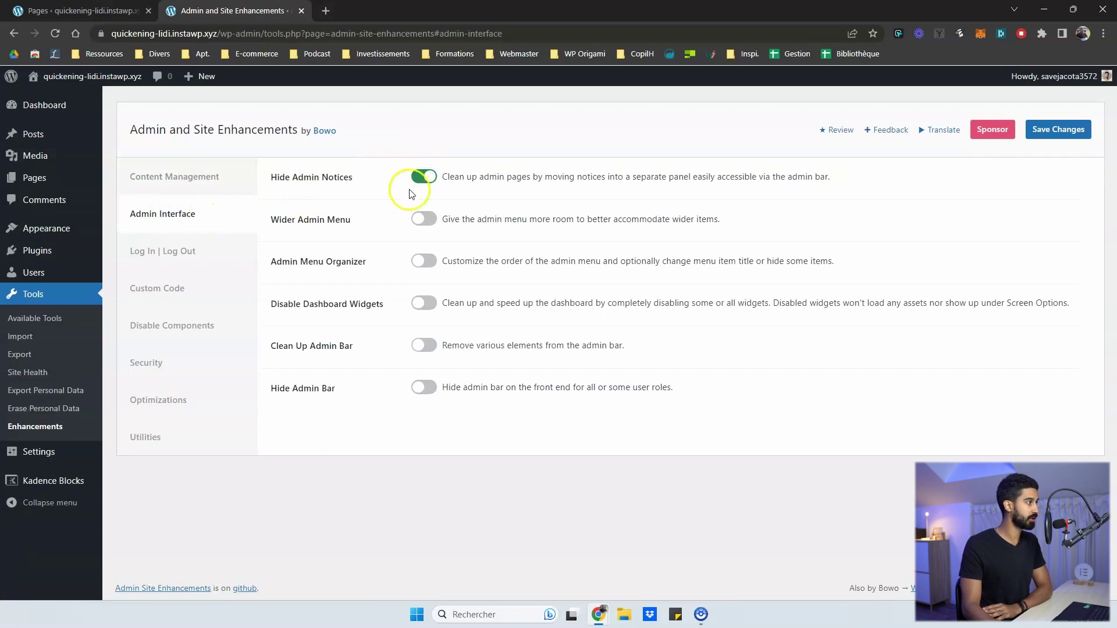
click(424, 219)
click(516, 239)
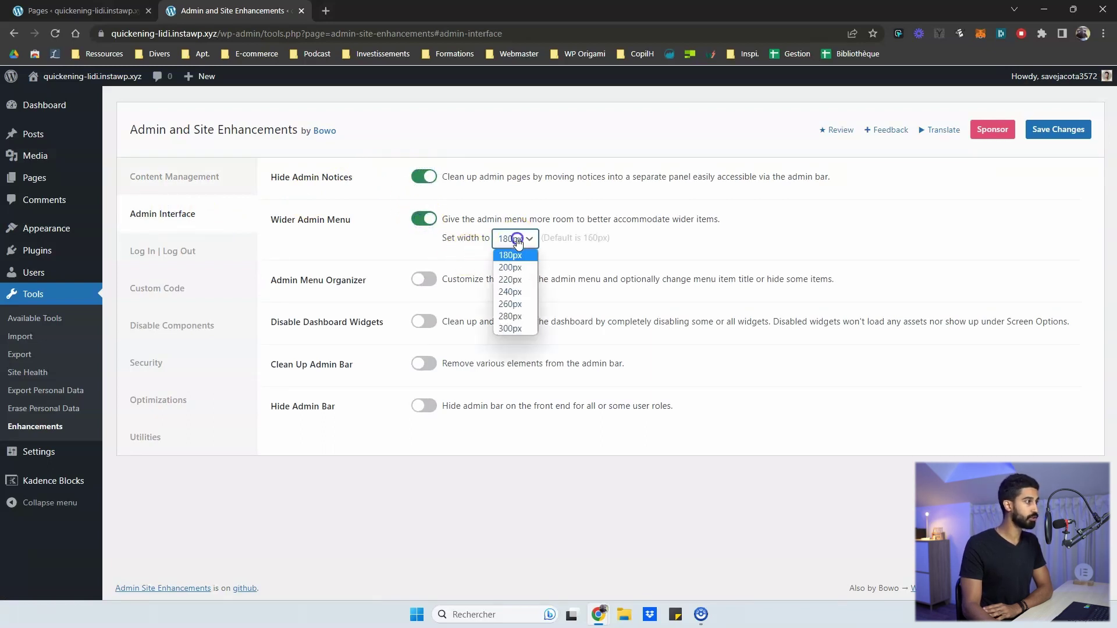
click(515, 304)
click(1051, 130)
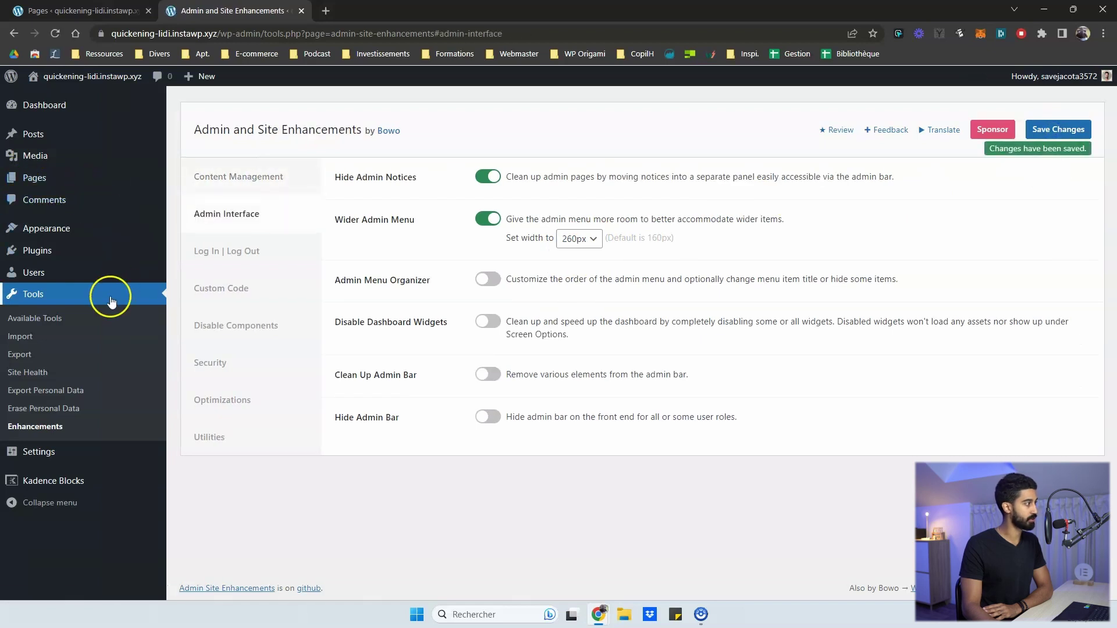
Set the admin menu width back to 180px and switch Wider Admin Menu off.
click(560, 236)
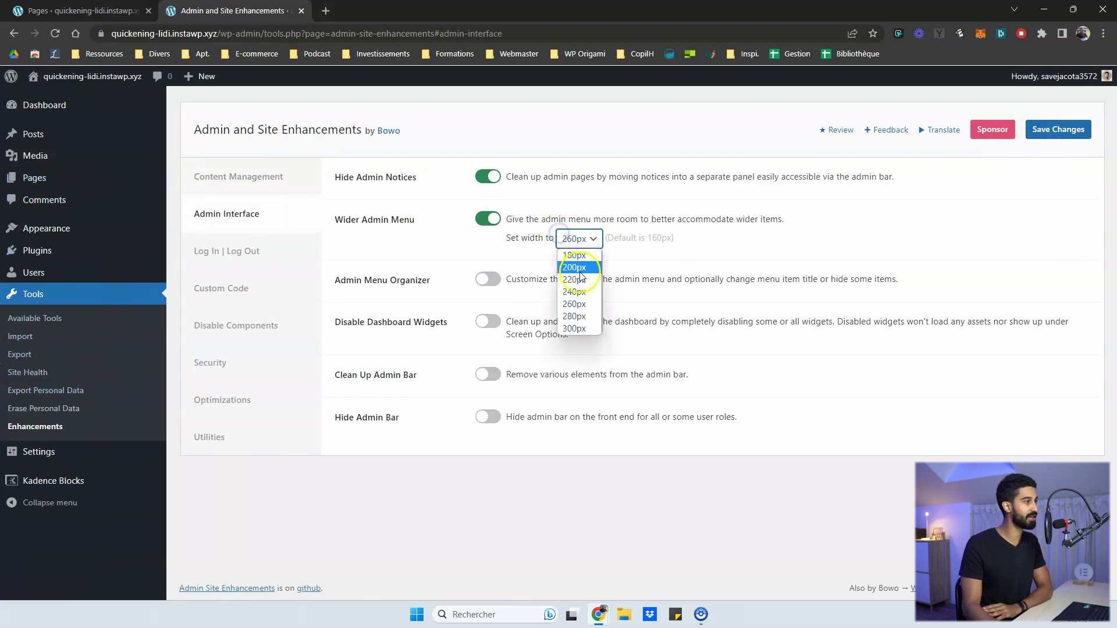
click(585, 258)
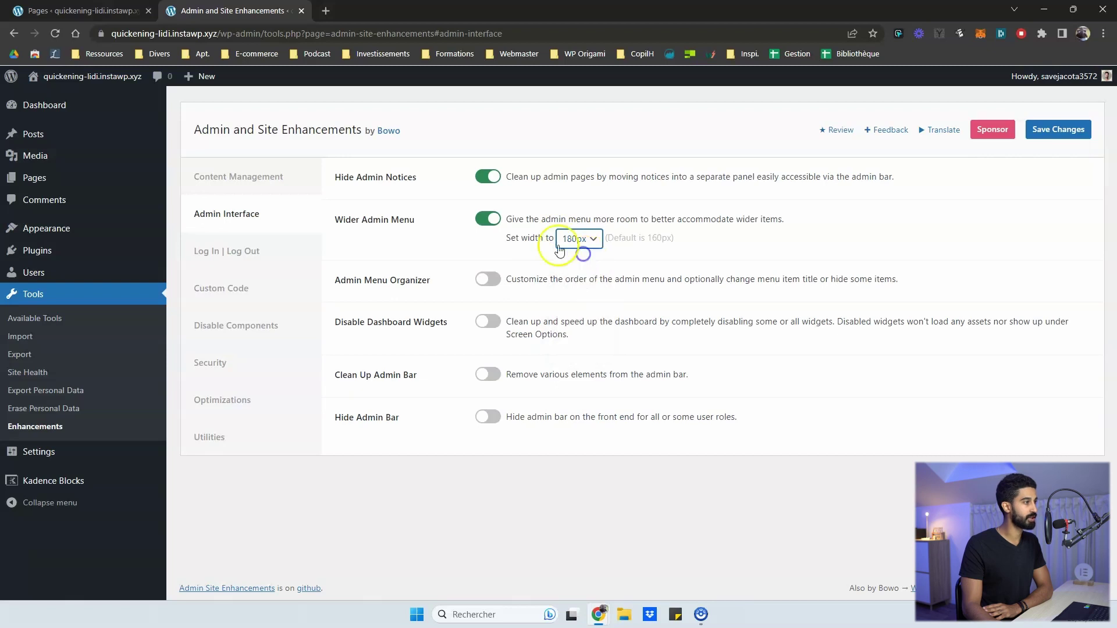
click(492, 221)
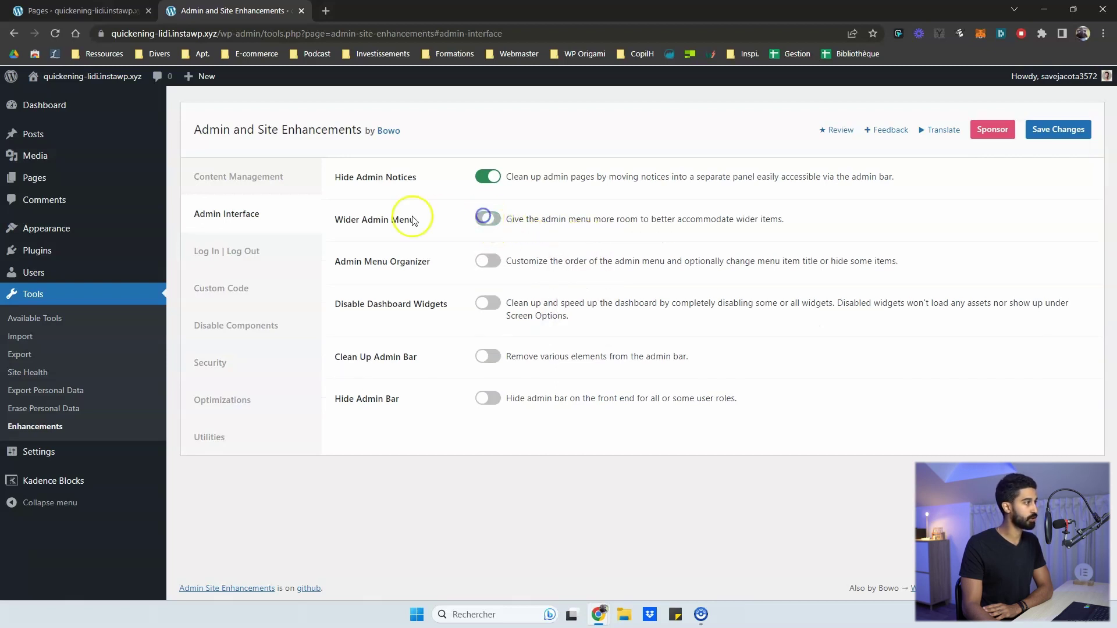
Enable Admin Menu Organizer with Appearance set to hide until toggled, and save.
click(487, 263)
double_click(523, 306)
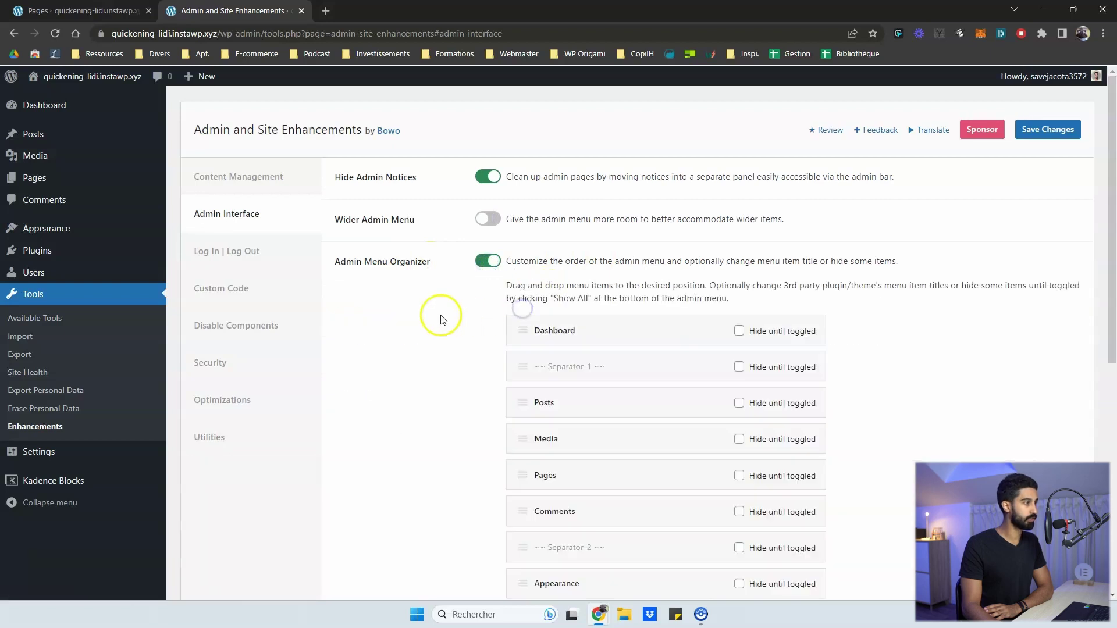
scroll(466, 296, down, 5)
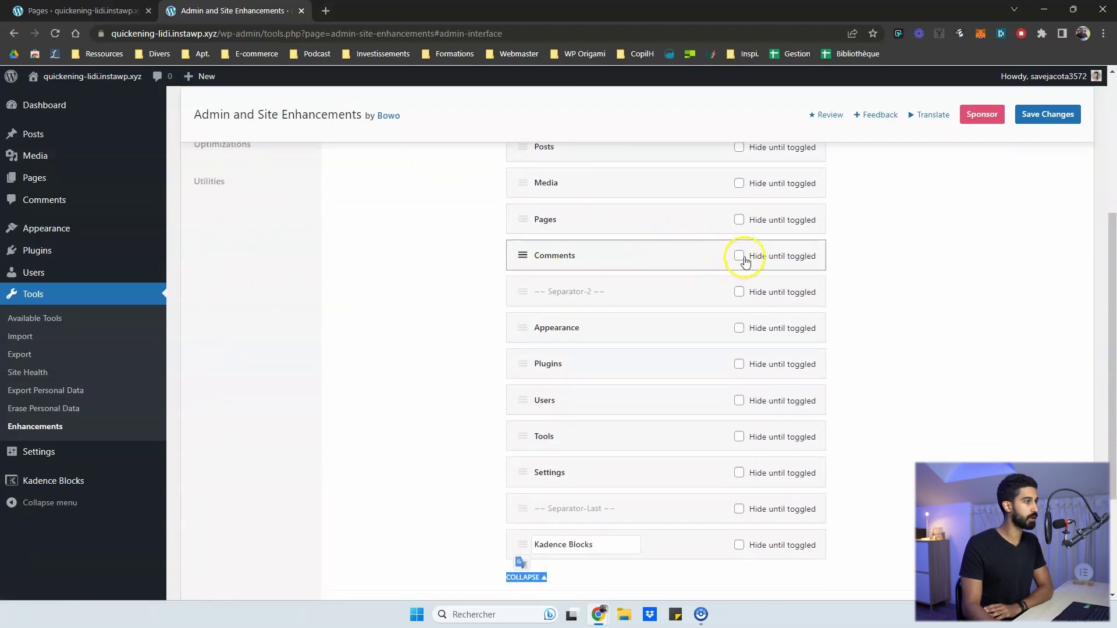
scroll(740, 259, up, 2)
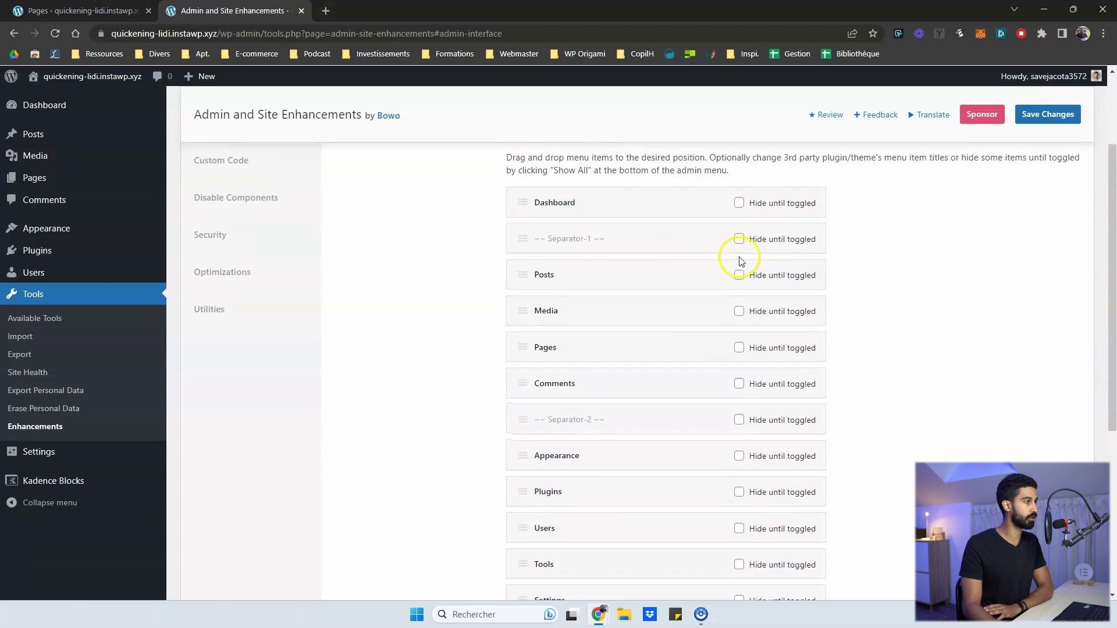
scroll(723, 274, down, 2)
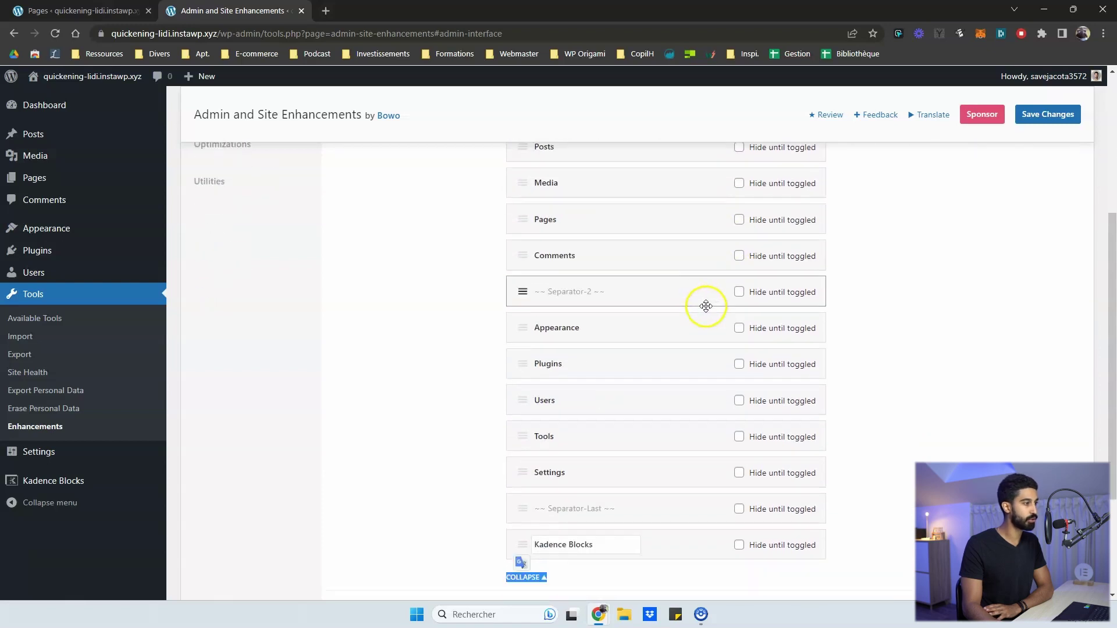
click(746, 330)
click(1030, 116)
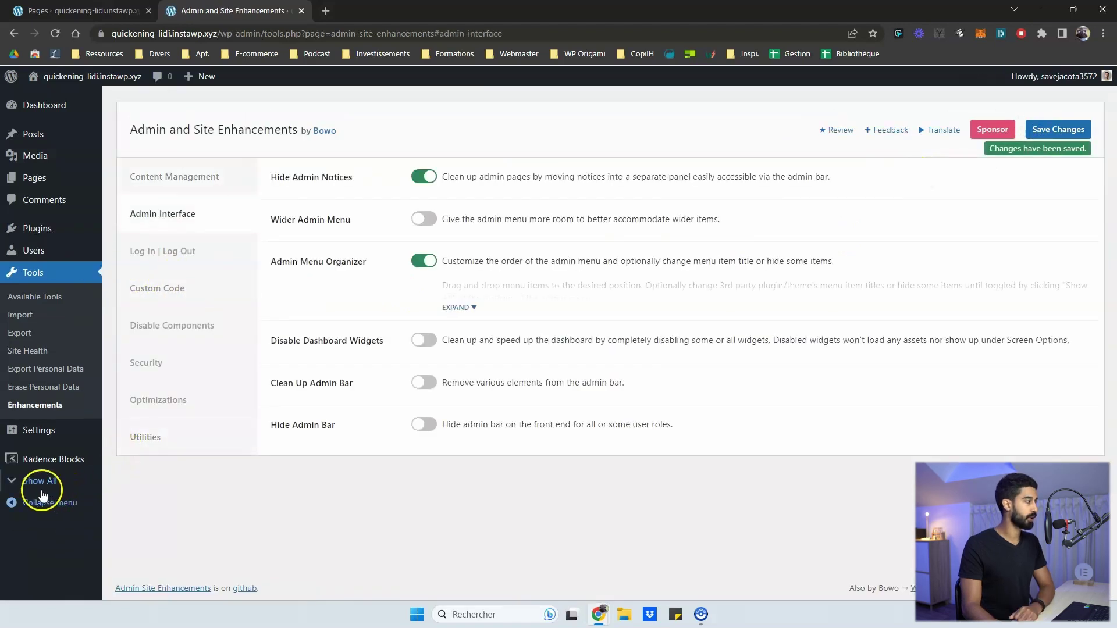
Show all hidden admin menu items, review the organizer list, and turn Admin Menu Organizer off.
click(28, 485)
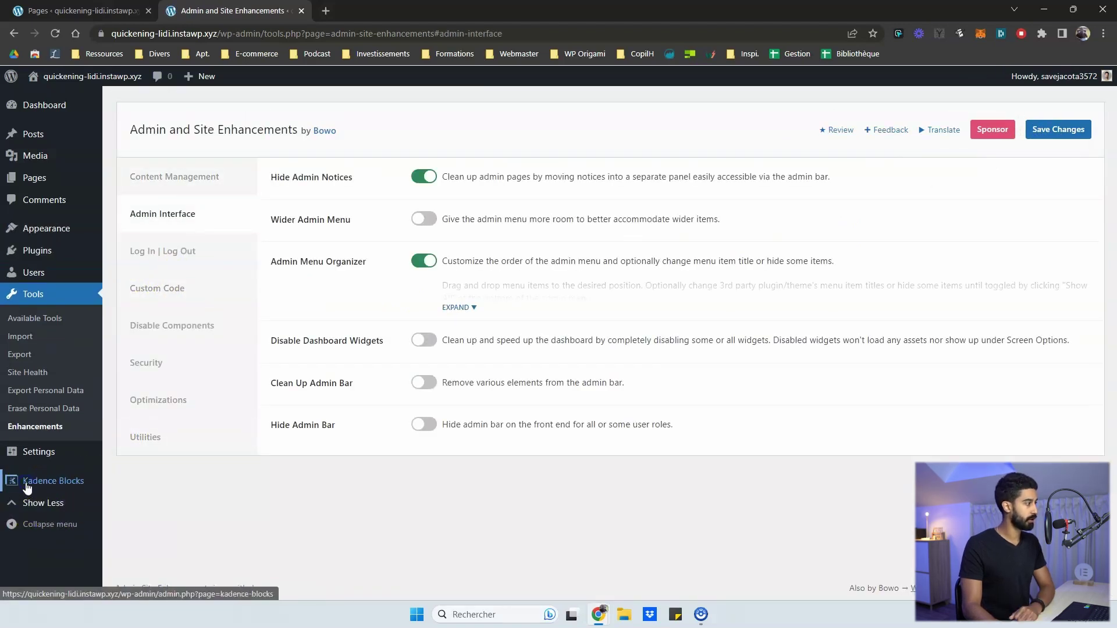
mouse_move(51, 257)
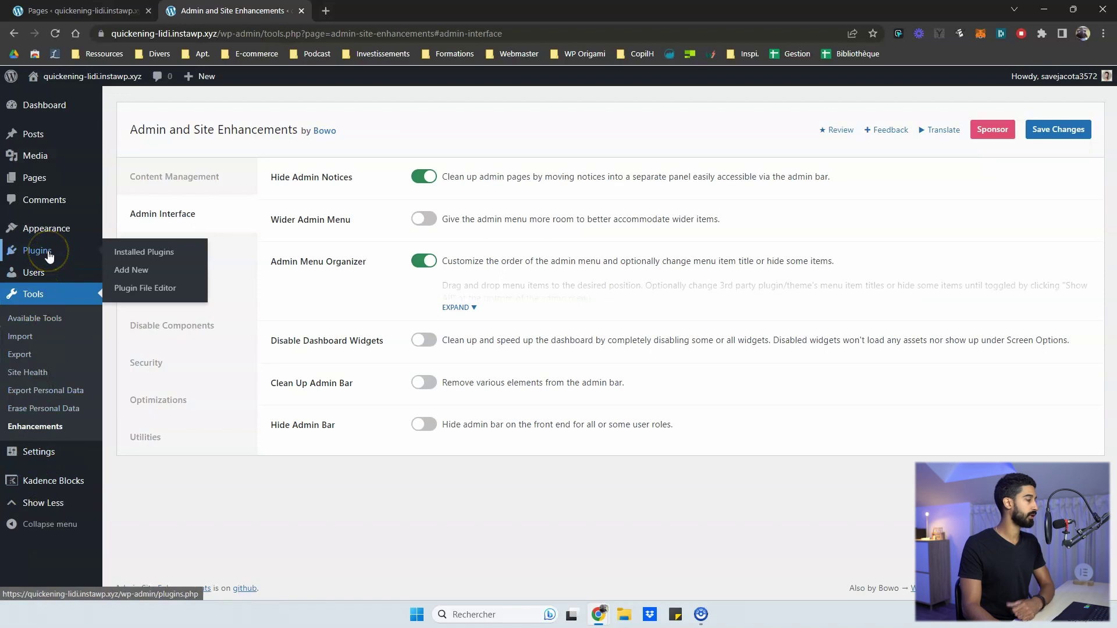
click(465, 307)
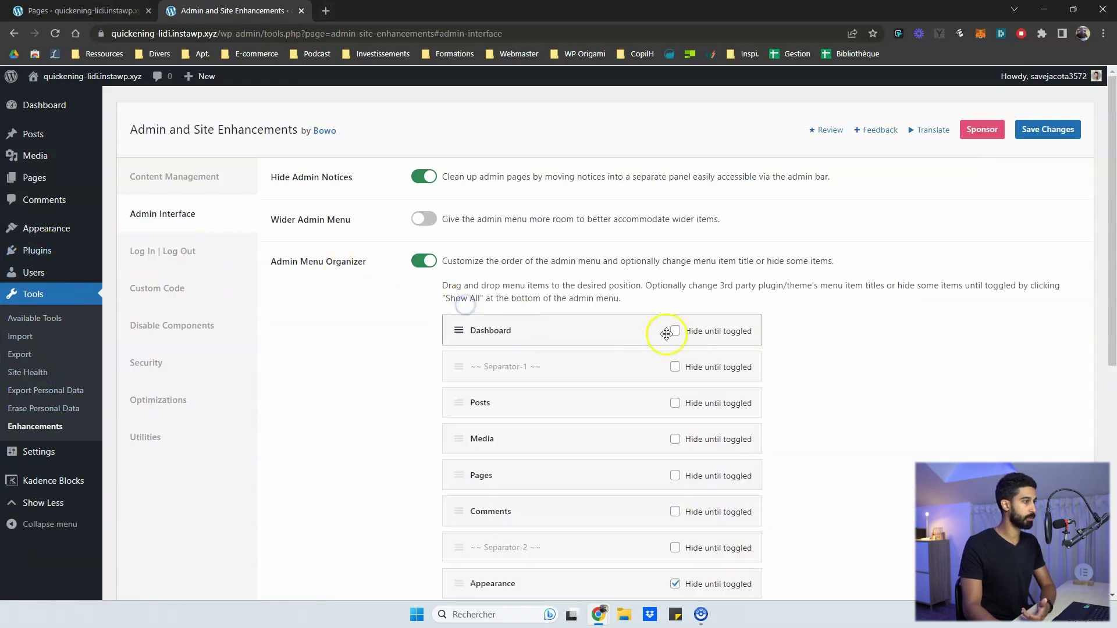
scroll(682, 349, down, 3)
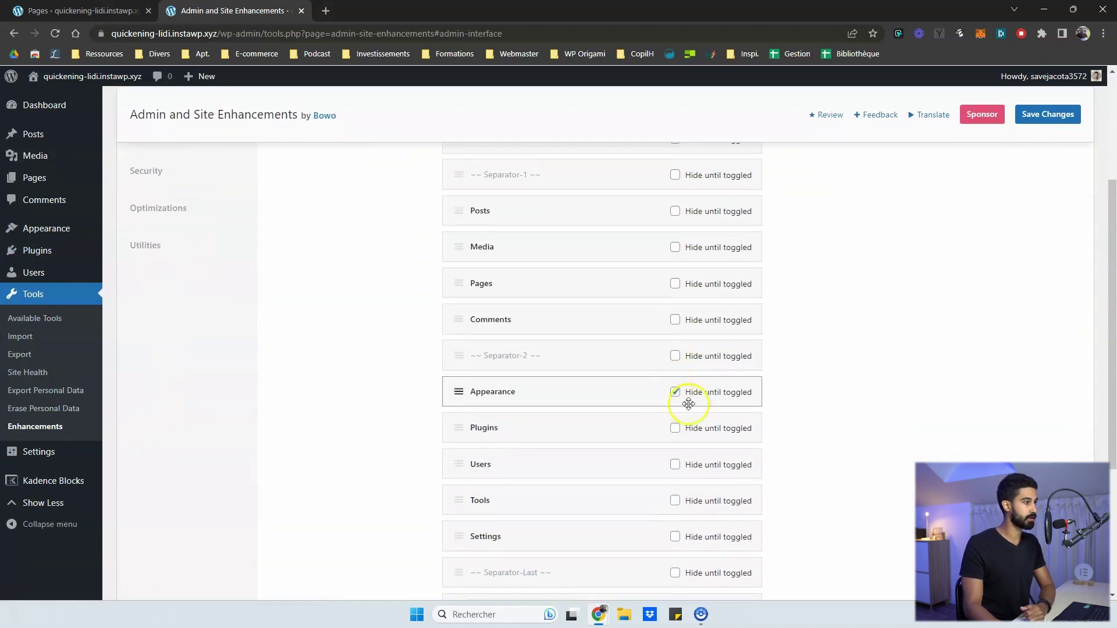
scroll(713, 397, up, 5)
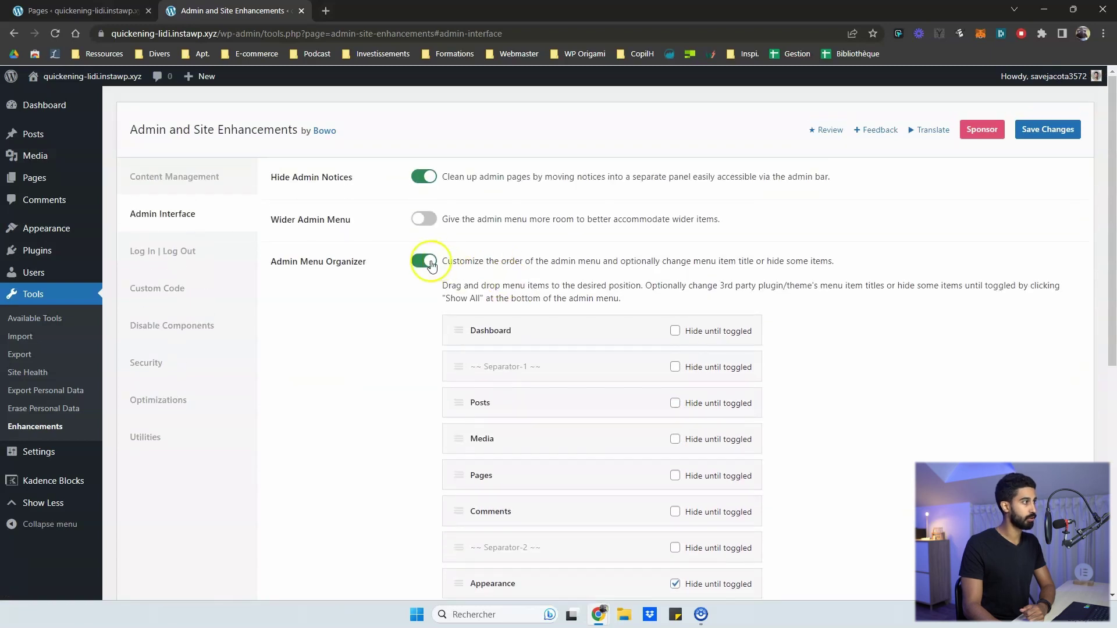
click(423, 262)
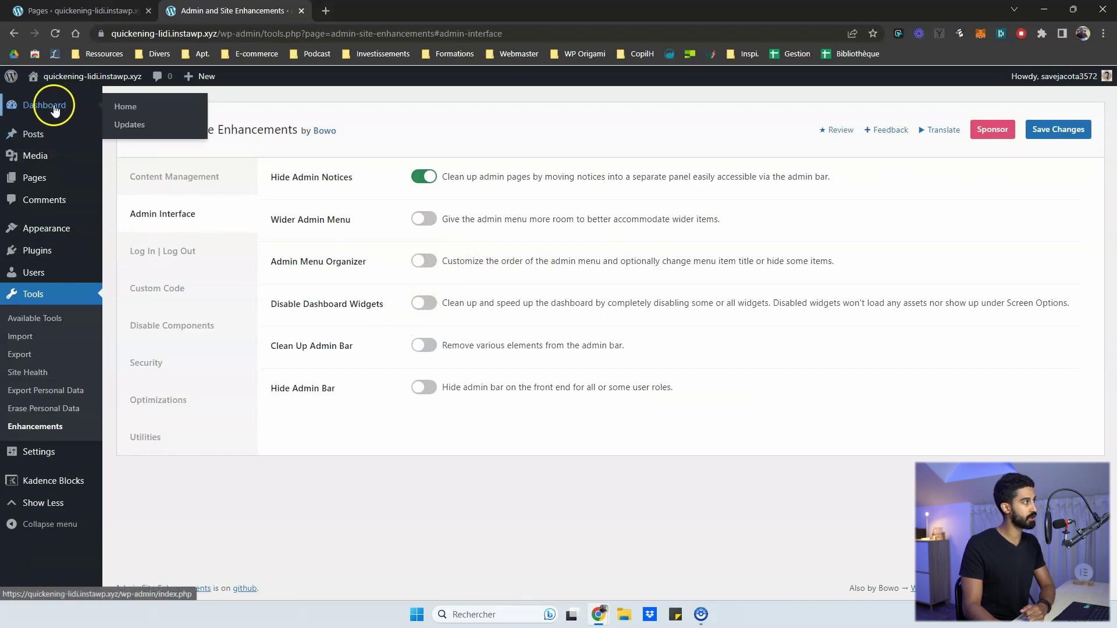
Enable Disable Dashboard Widgets, including the Site Health Status widget.
click(436, 303)
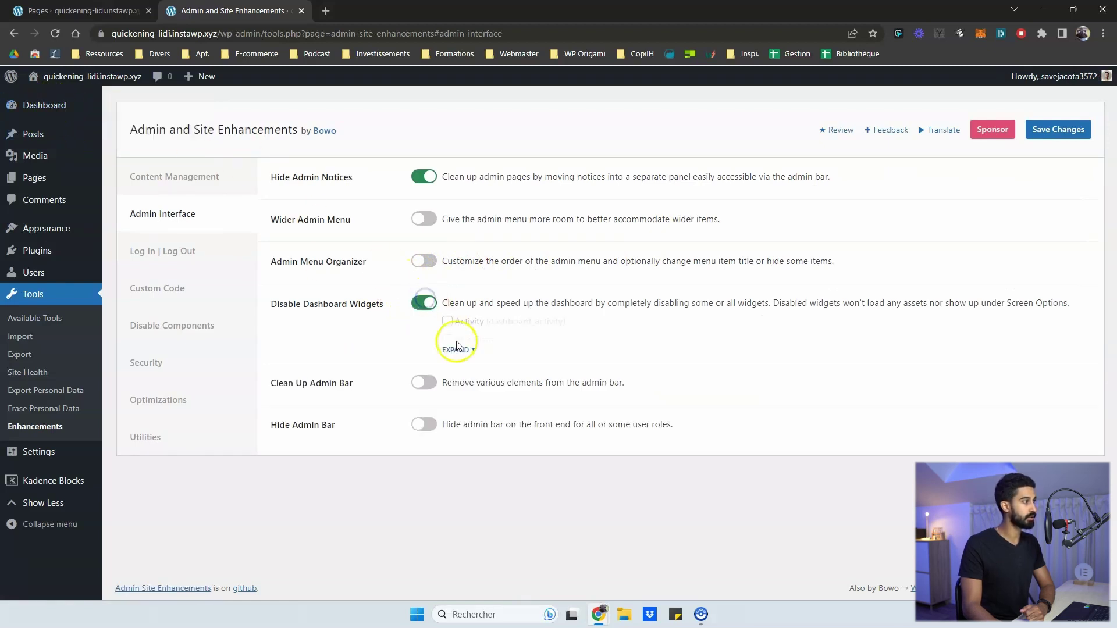
click(462, 322)
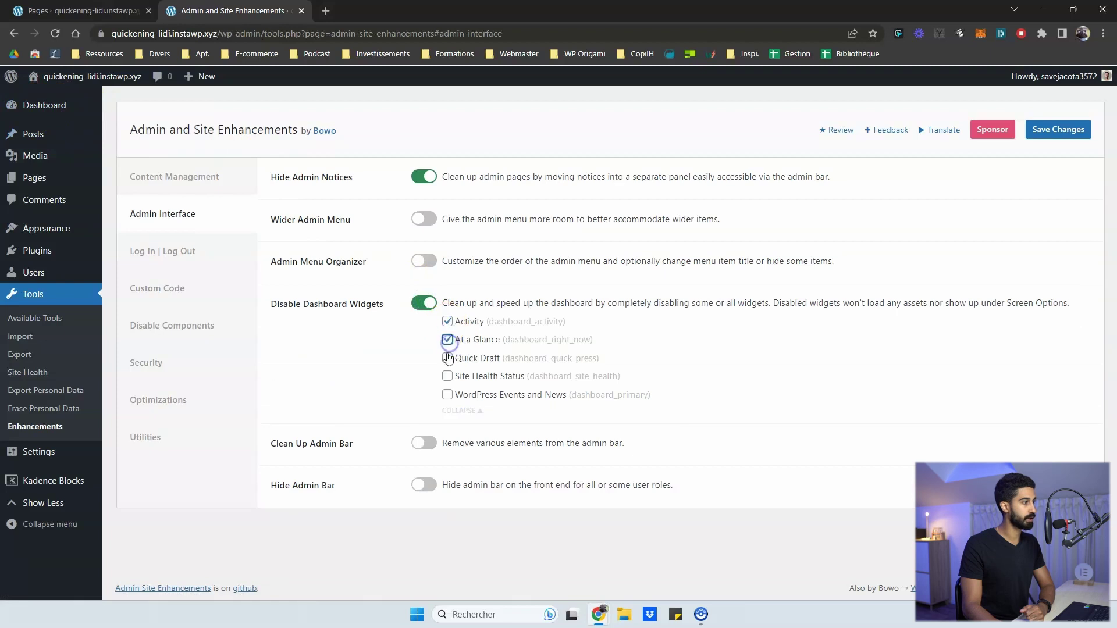
click(448, 377)
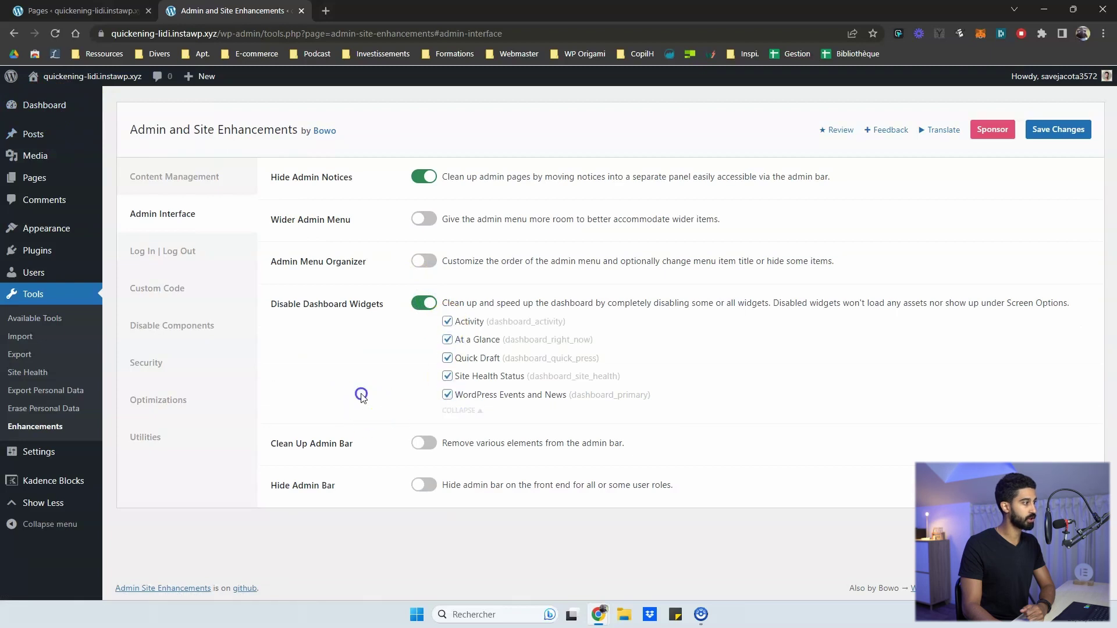
Enable Clean Up Admin Bar, removing the New content menu and Howdy greeting, and save.
click(422, 443)
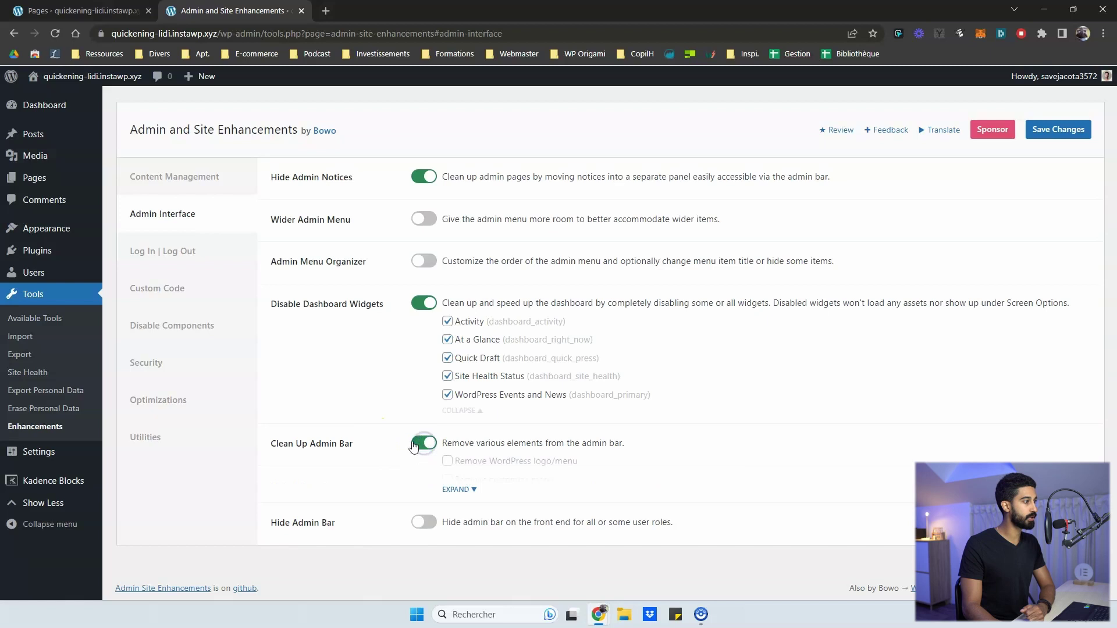
click(471, 491)
scroll(374, 456, down, 2)
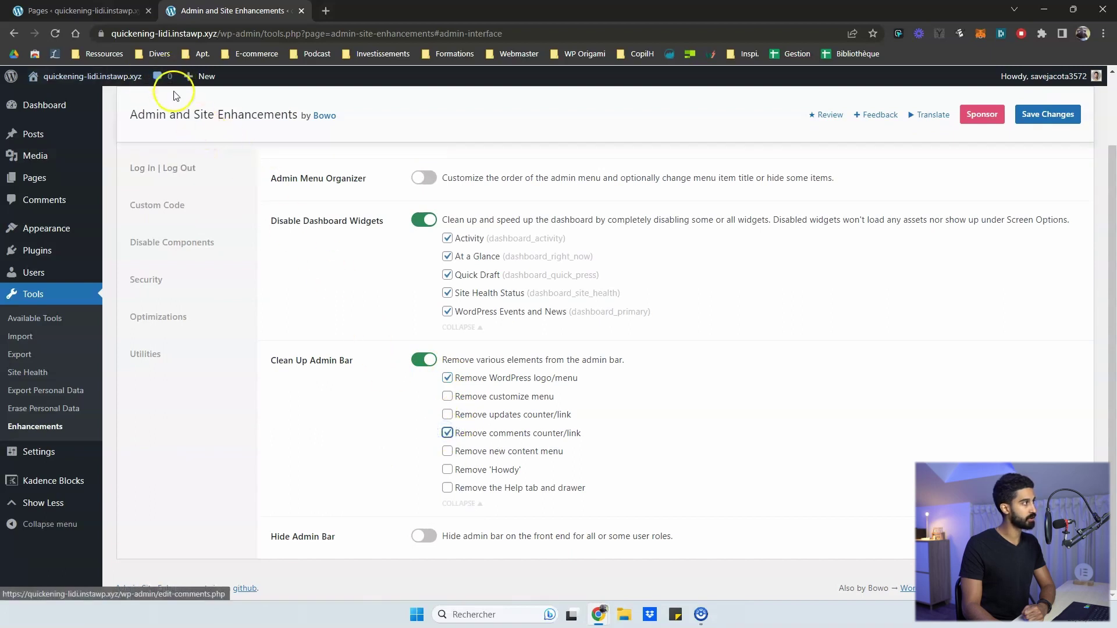
click(447, 452)
mouse_move(203, 79)
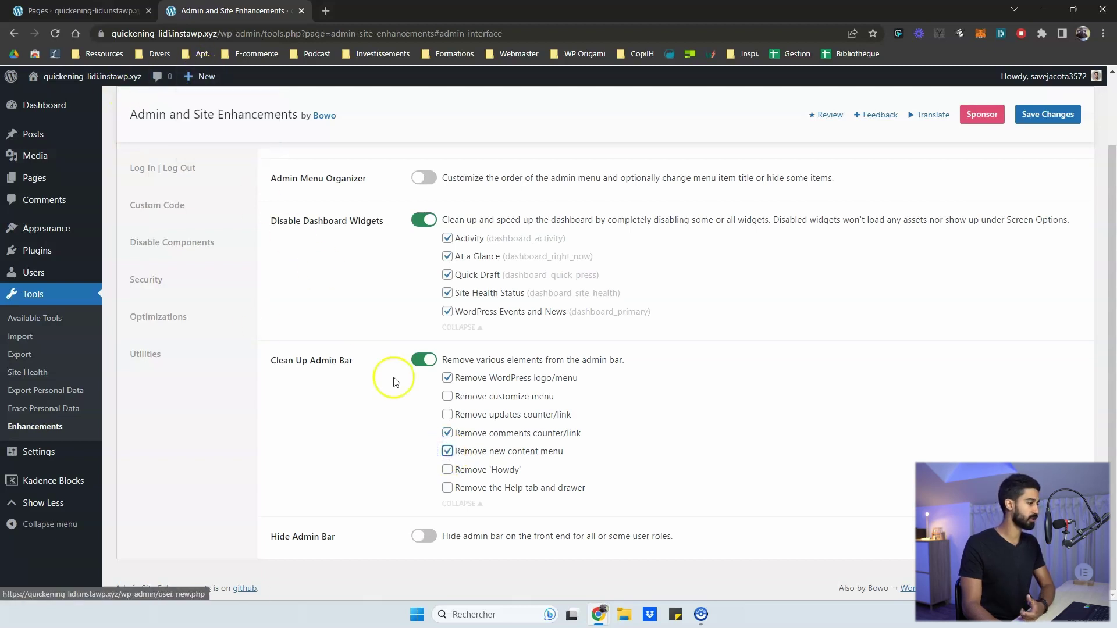
click(446, 471)
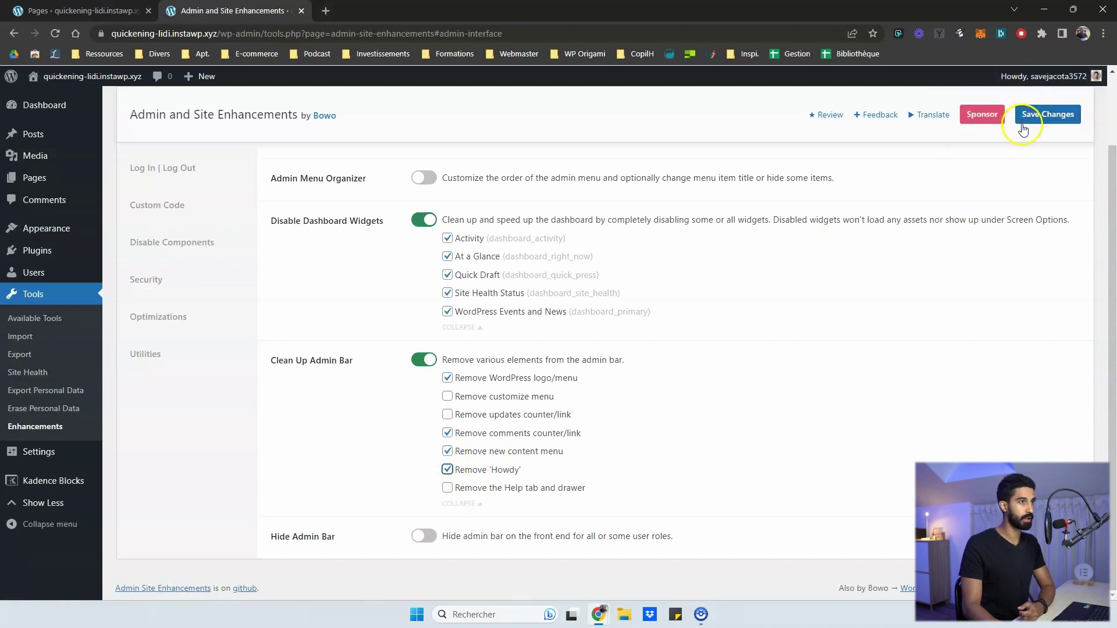
click(1055, 115)
Enable Hide Admin Bar for the listed user roles and save the settings again.
mouse_move(53, 78)
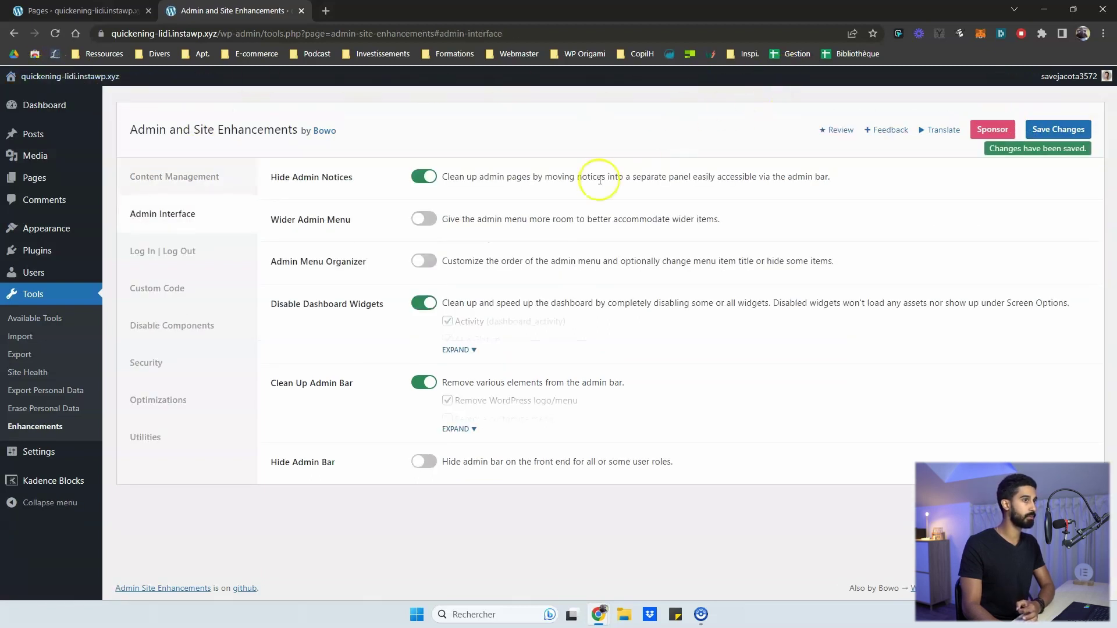
click(424, 462)
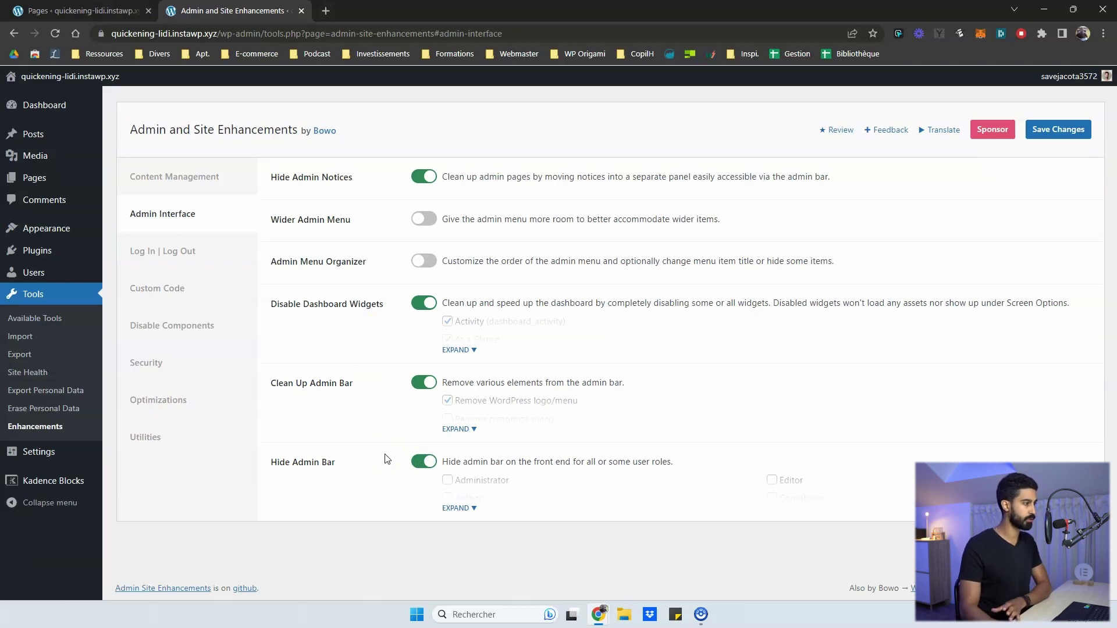
click(457, 508)
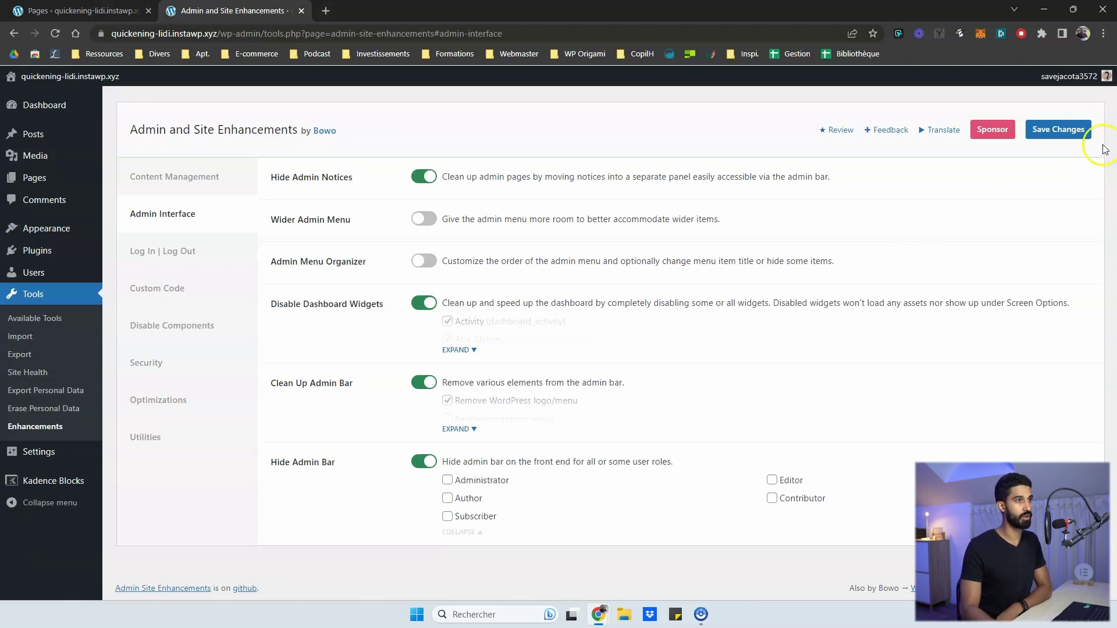
click(1058, 129)
click(178, 251)
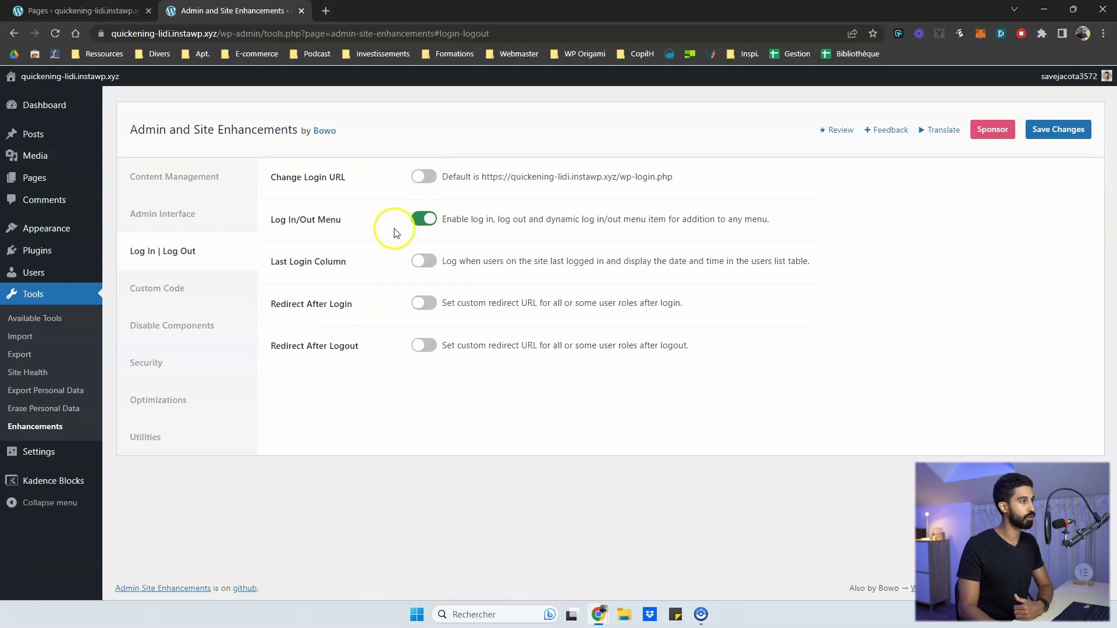
Turn on Log In/Out Menu and Change Login URL, set the new slug to 'login', and save.
mouse_move(59, 228)
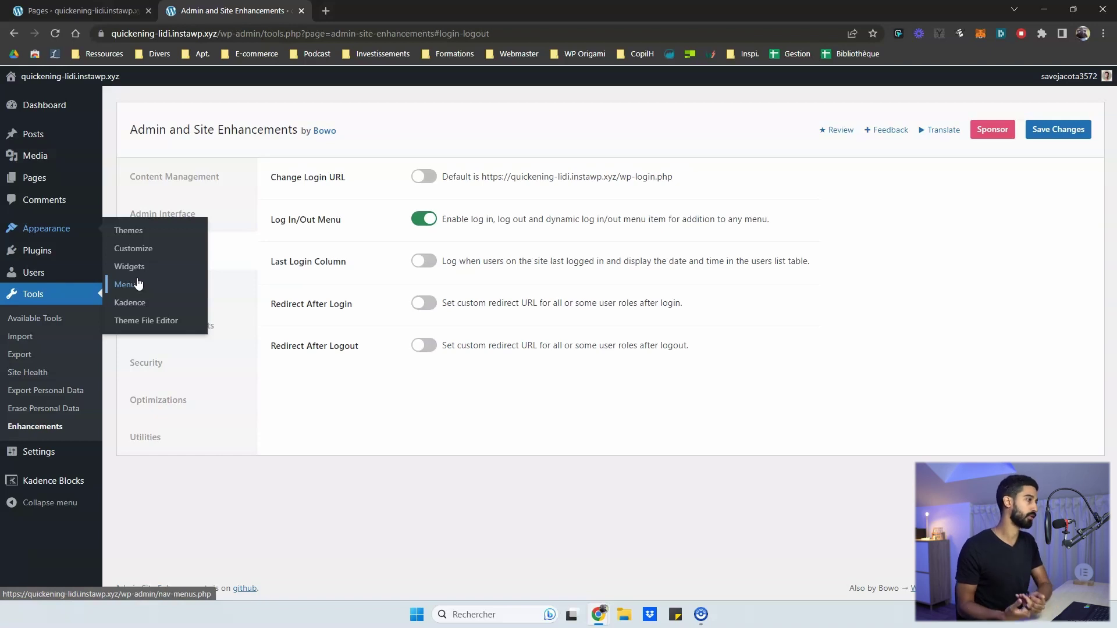
click(453, 177)
click(424, 176)
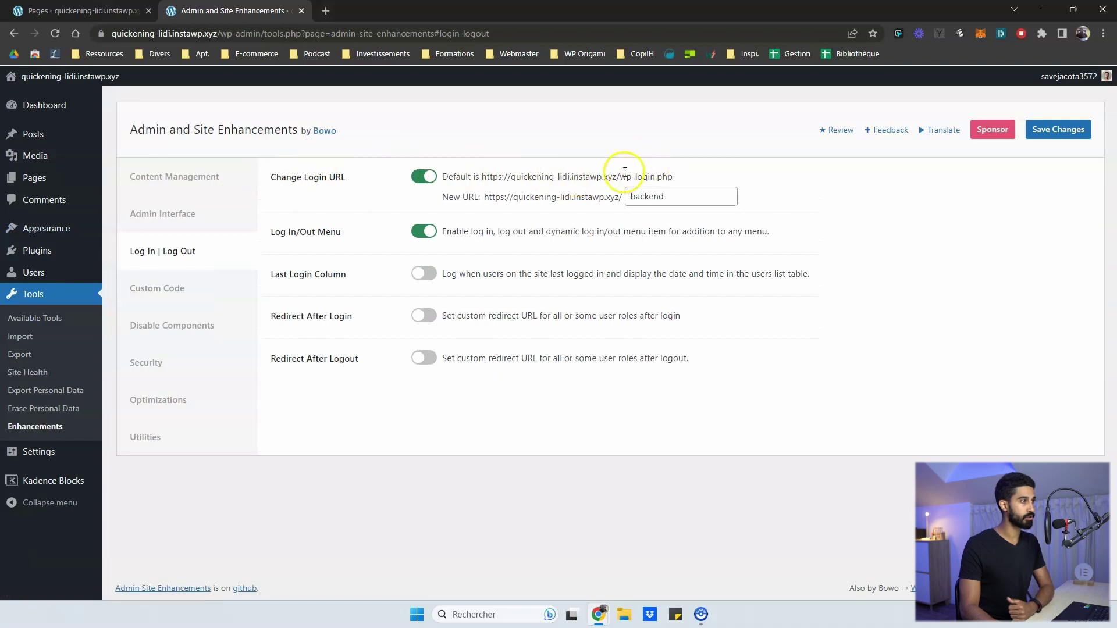
drag(617, 175, 673, 176)
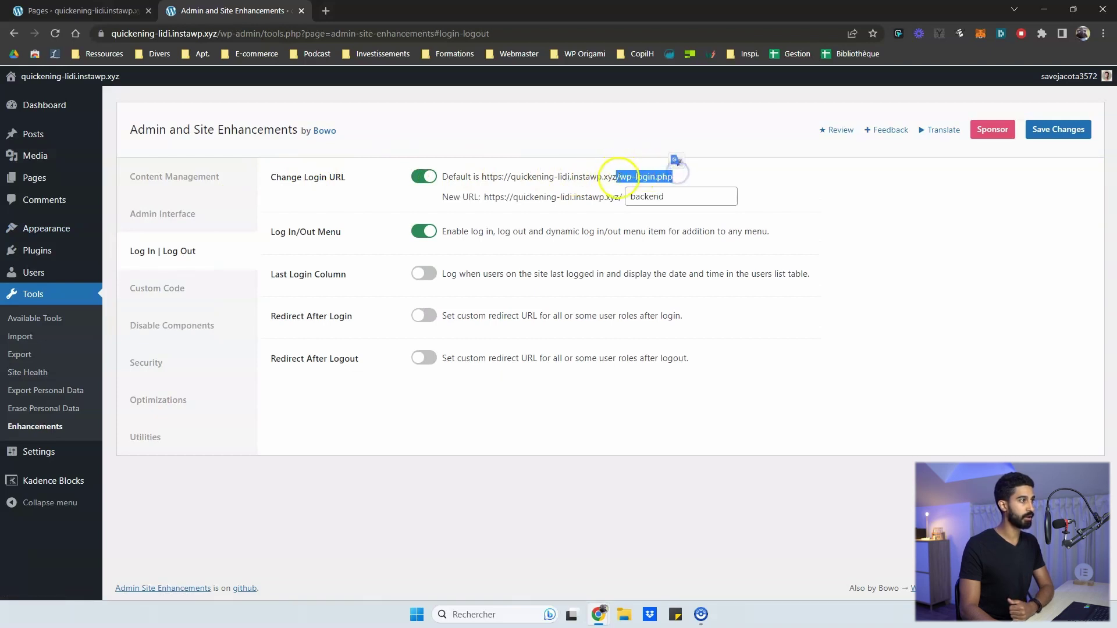
click(636, 182)
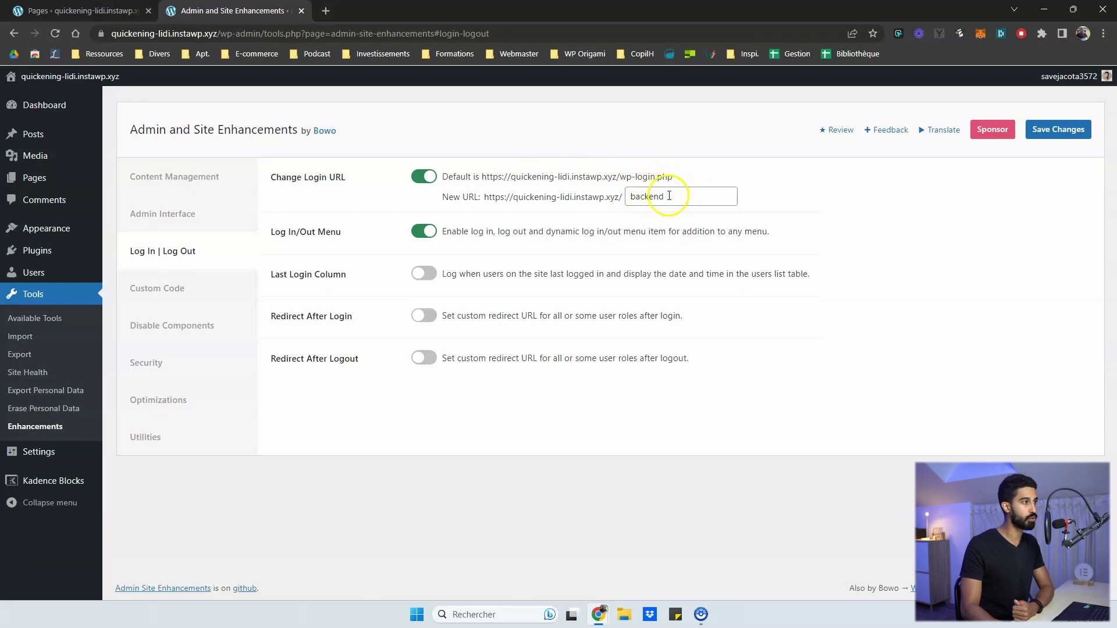
double_click(630, 195)
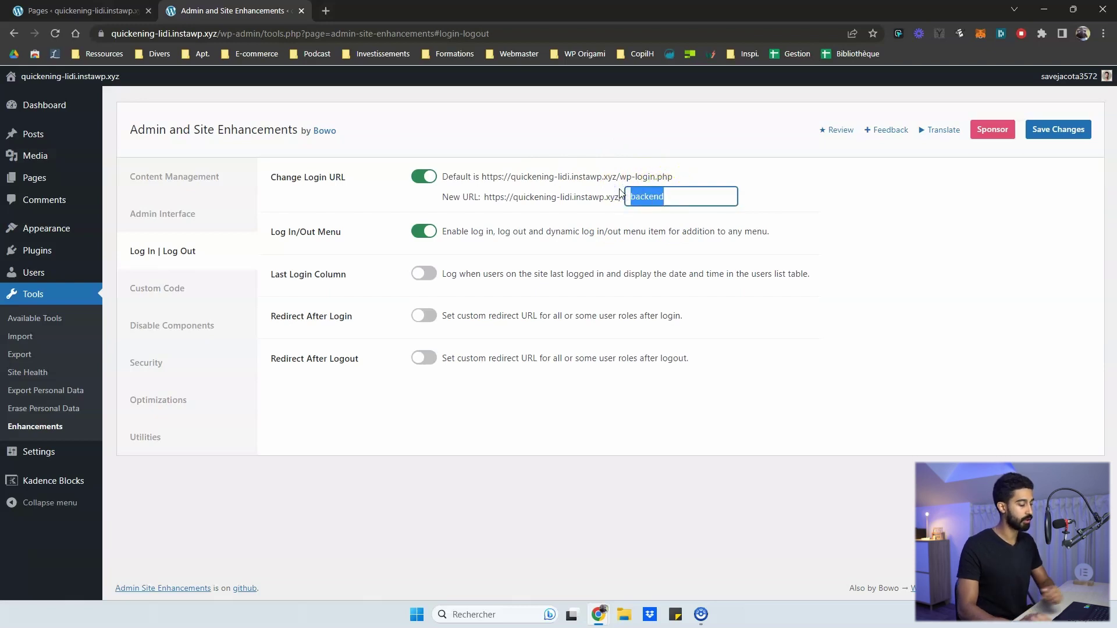
text(login)
click(340, 209)
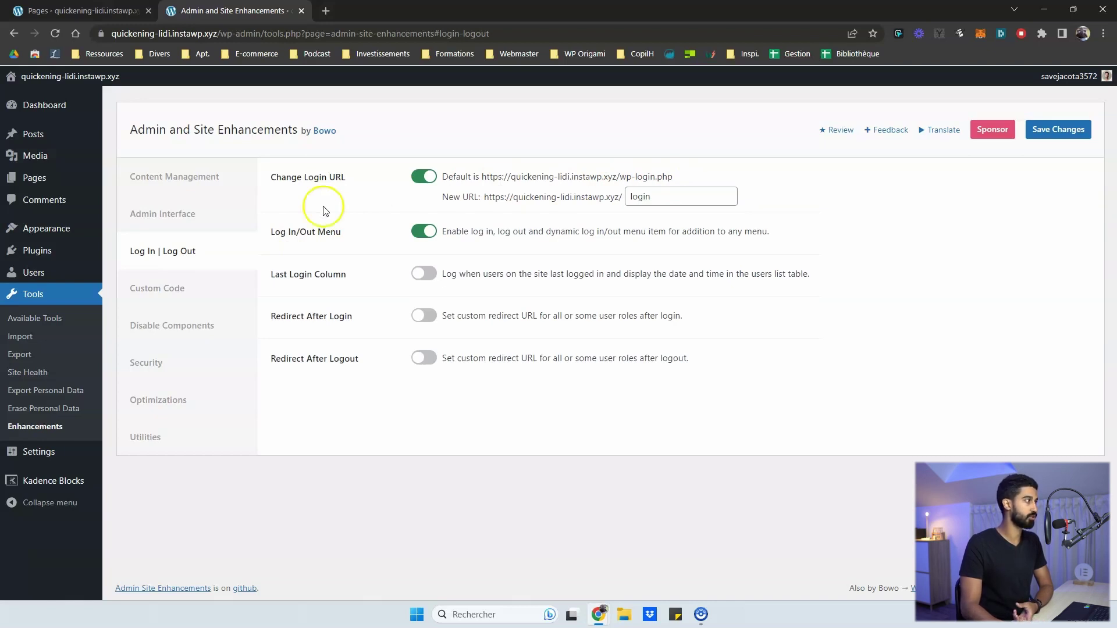
click(1074, 131)
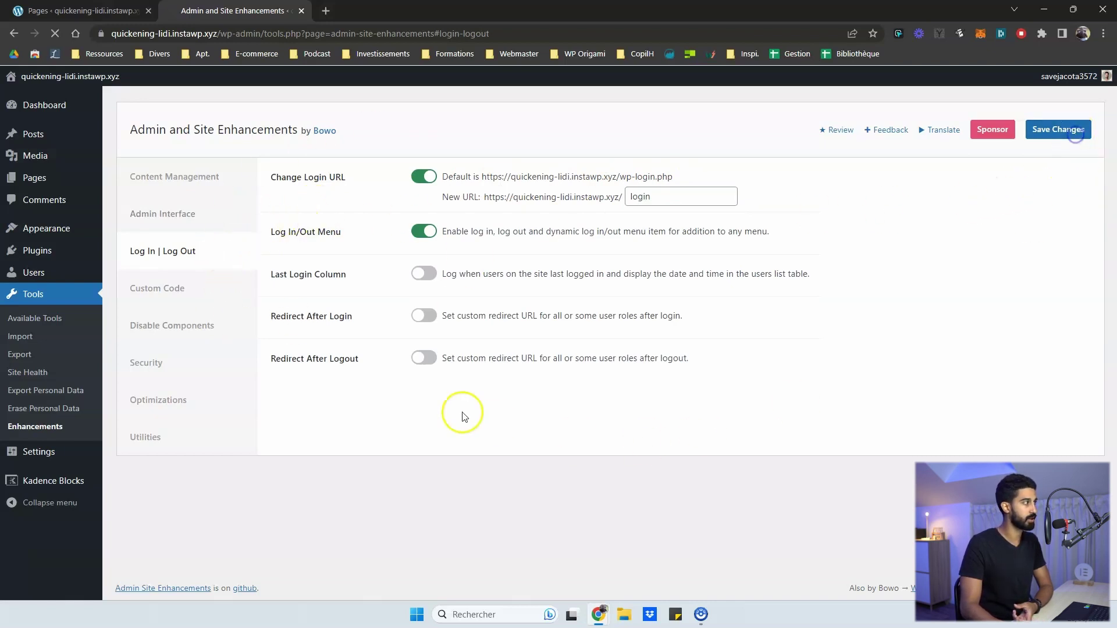
Toggle Custom Admin CSS, head/body/footer code, and Manage robots.txt on and back off.
click(173, 289)
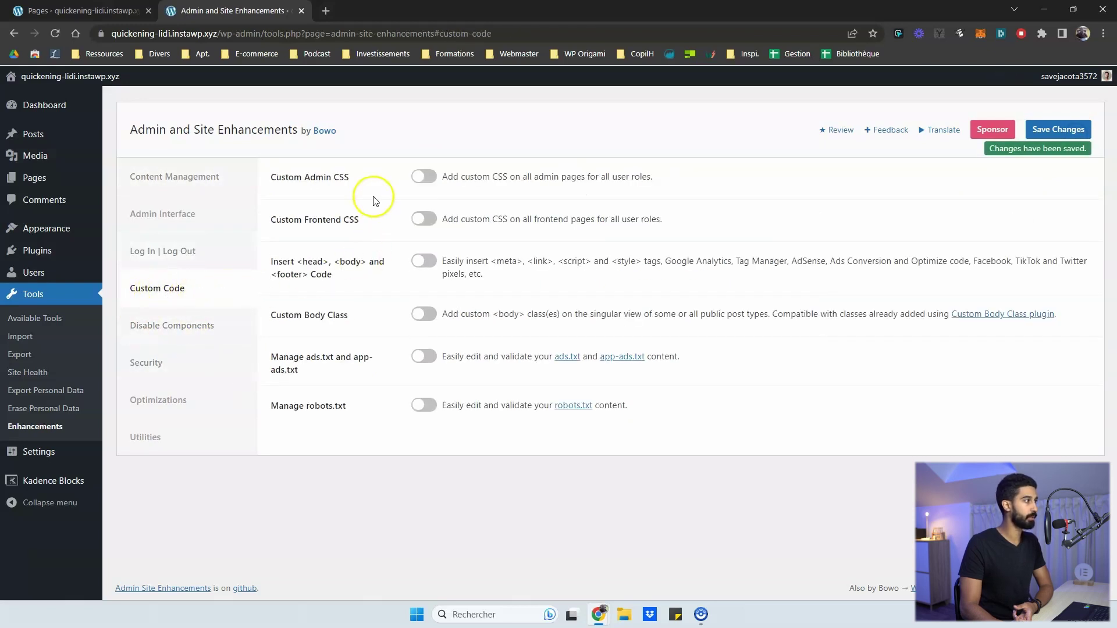
click(424, 178)
click(424, 177)
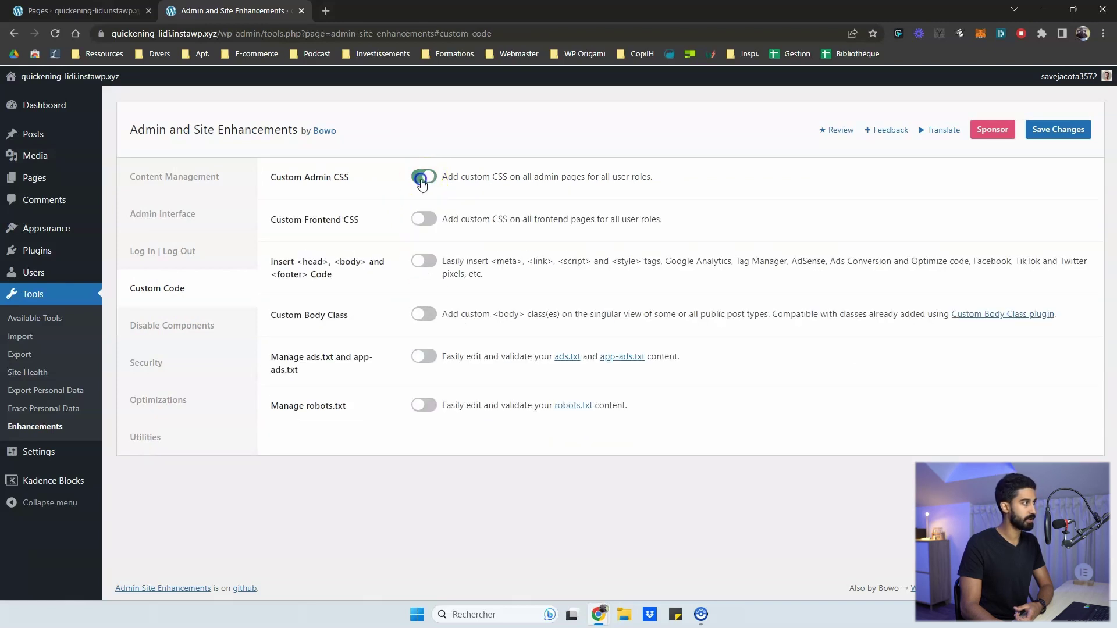
click(424, 261)
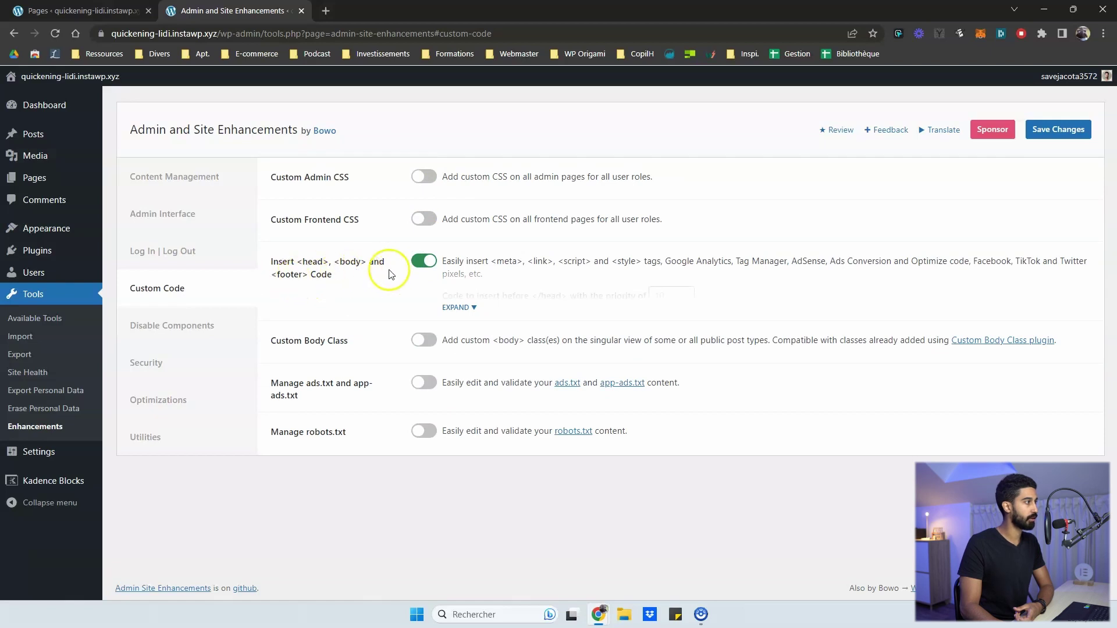
click(426, 269)
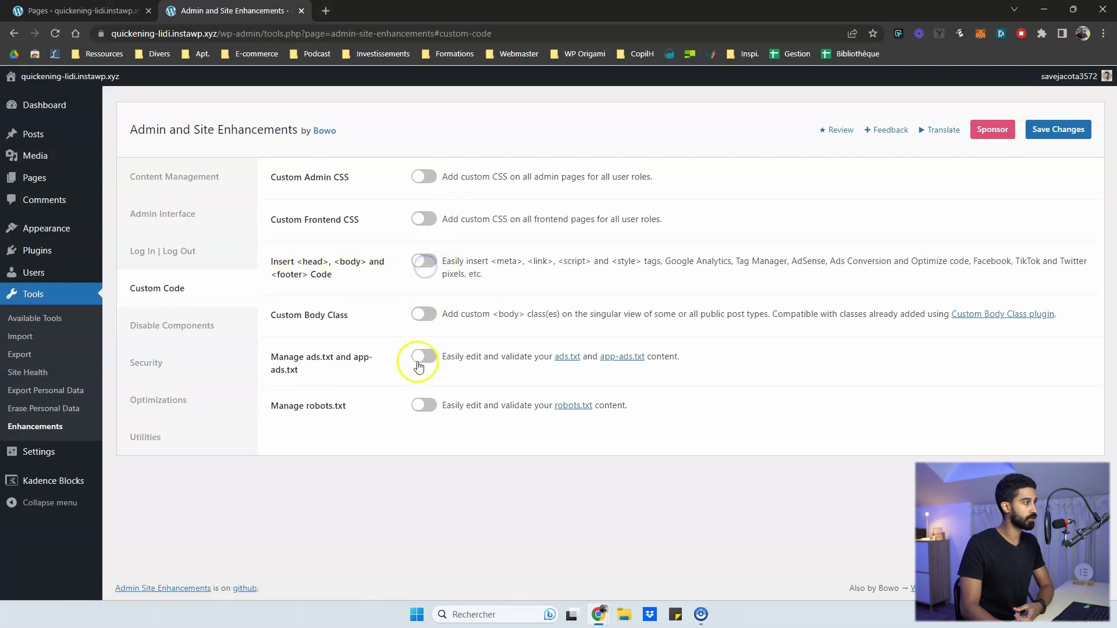
click(423, 405)
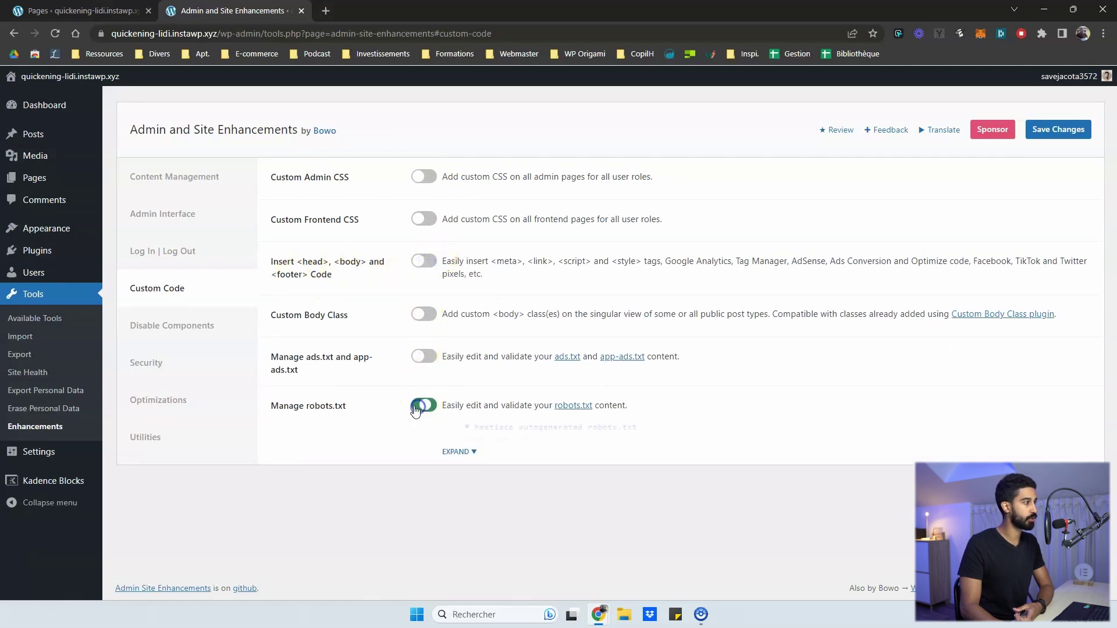
click(461, 453)
scroll(436, 465, down, 3)
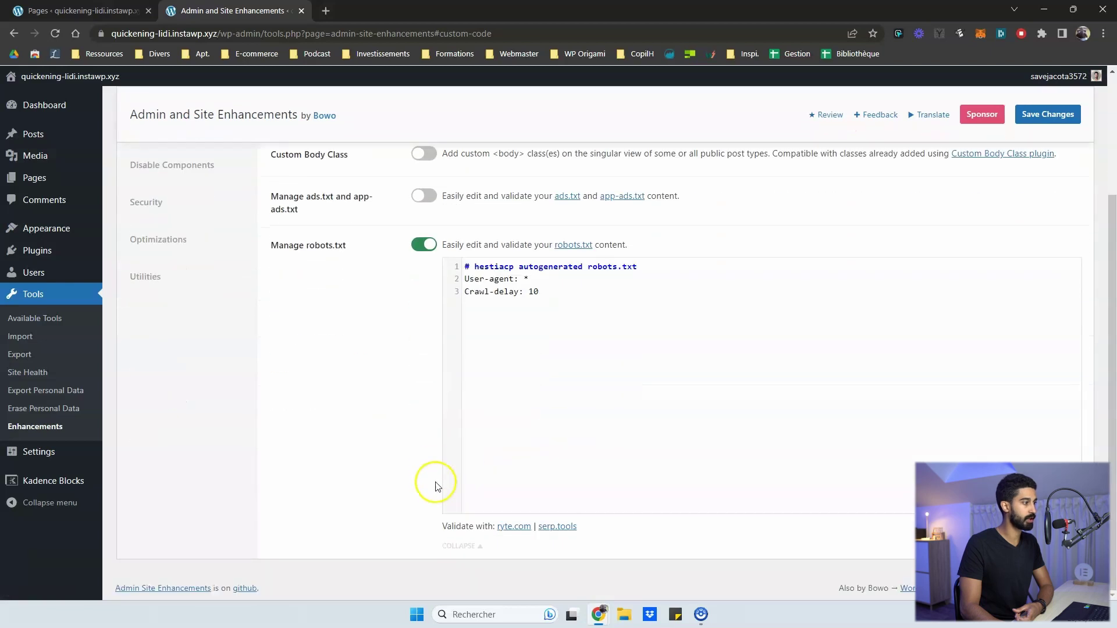
click(483, 546)
click(424, 405)
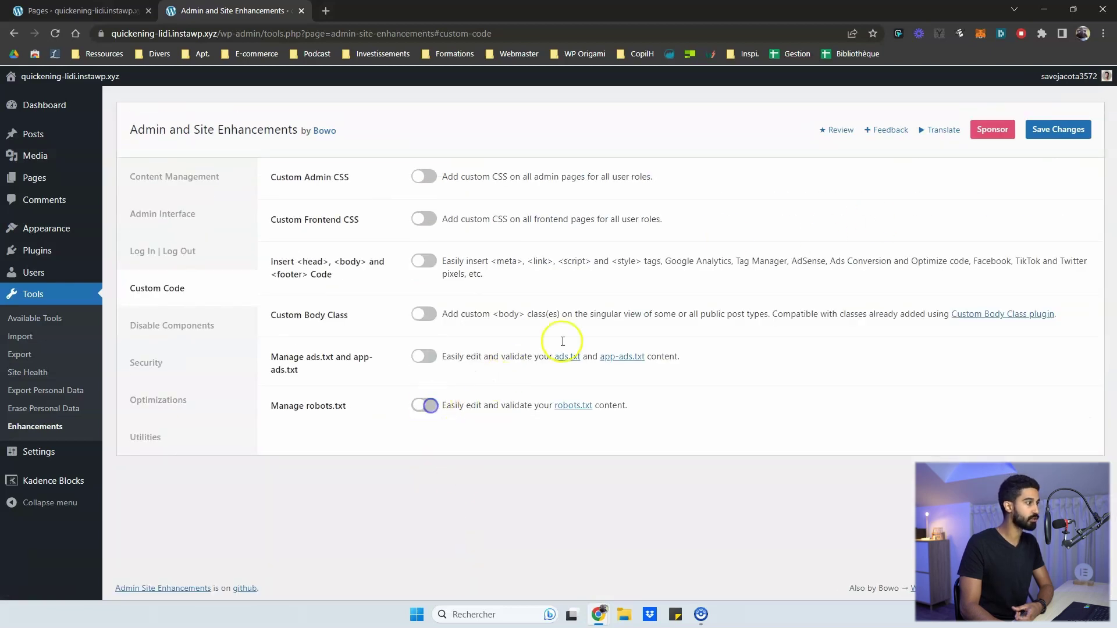
On Disable Components, switch on Disable Gutenberg, Disable Comments and Disable Block-Based Widgets.
click(209, 332)
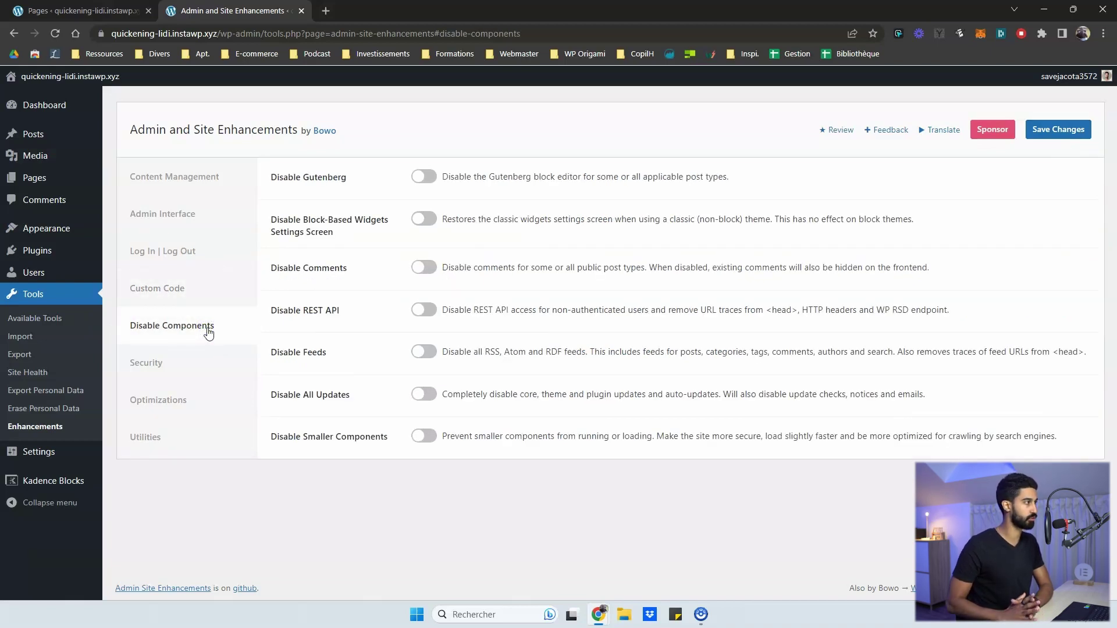
click(210, 332)
click(357, 142)
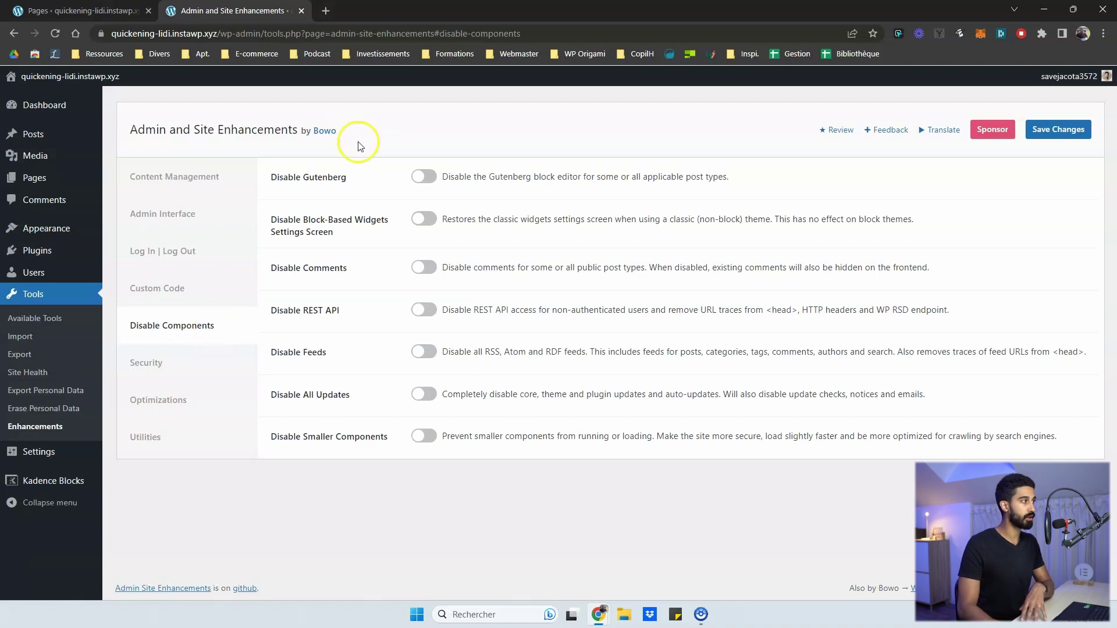
click(427, 175)
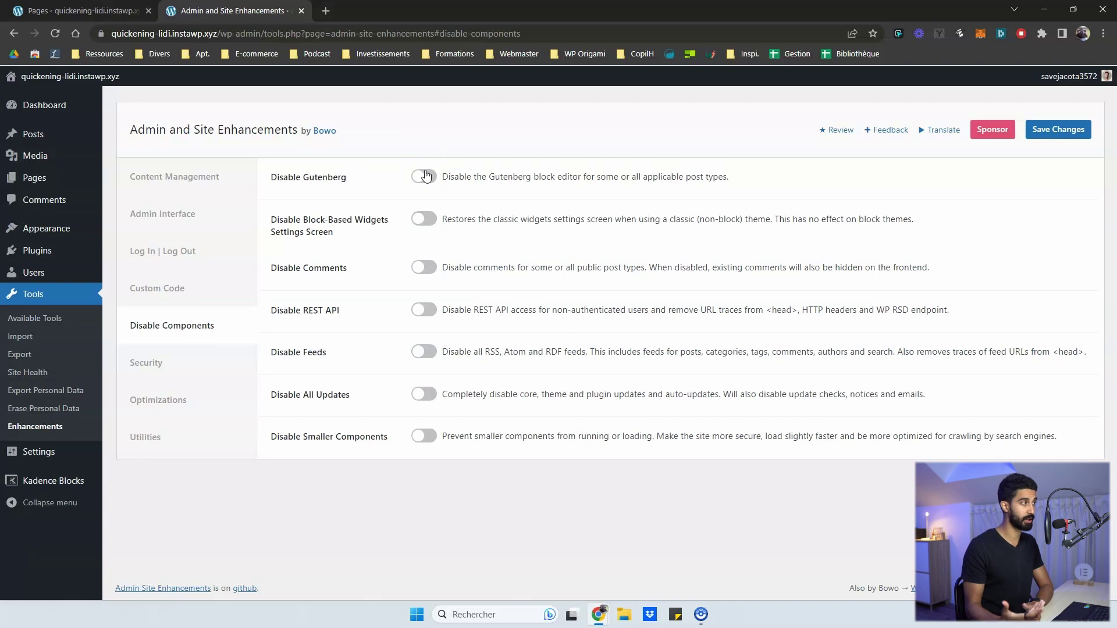
click(411, 269)
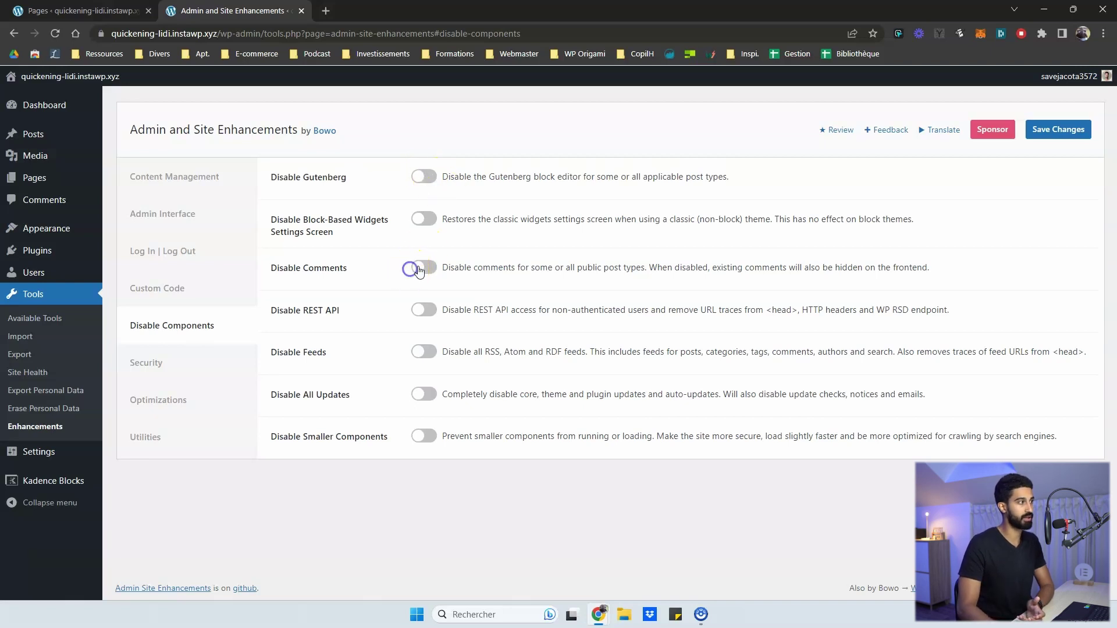
click(423, 174)
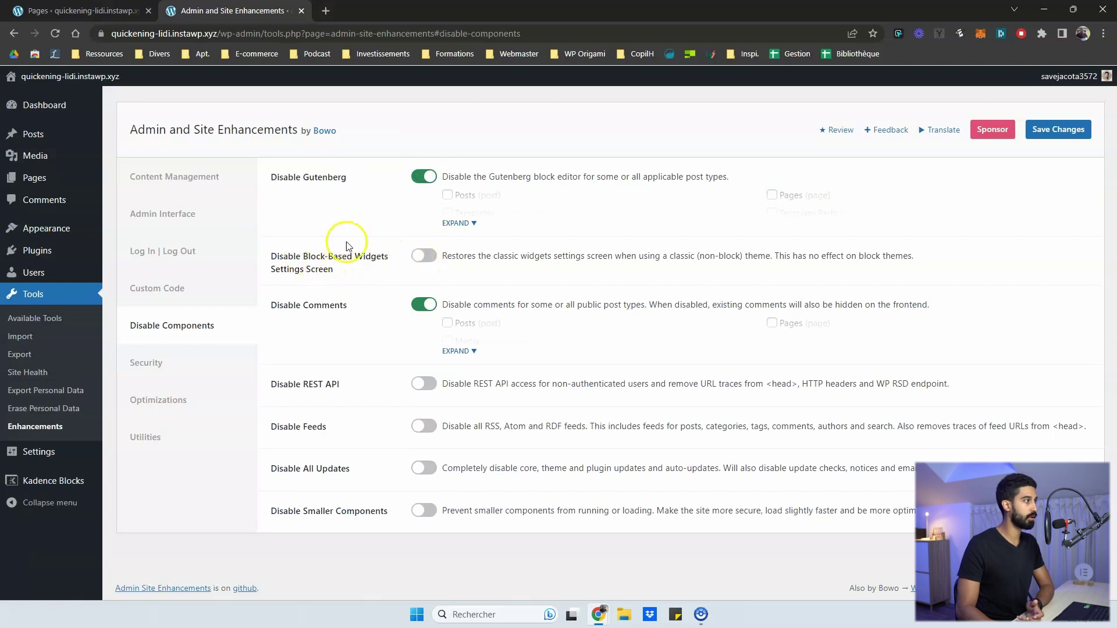
click(424, 257)
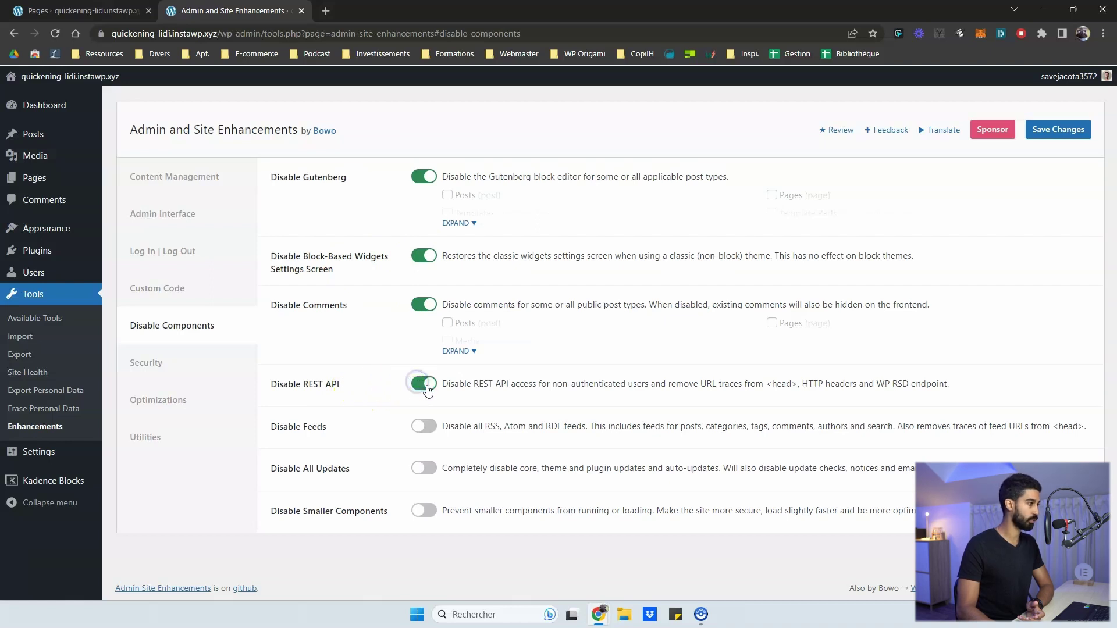
Switch on Disable Feeds, try then revert Disable Smaller Components, and save the settings.
click(421, 426)
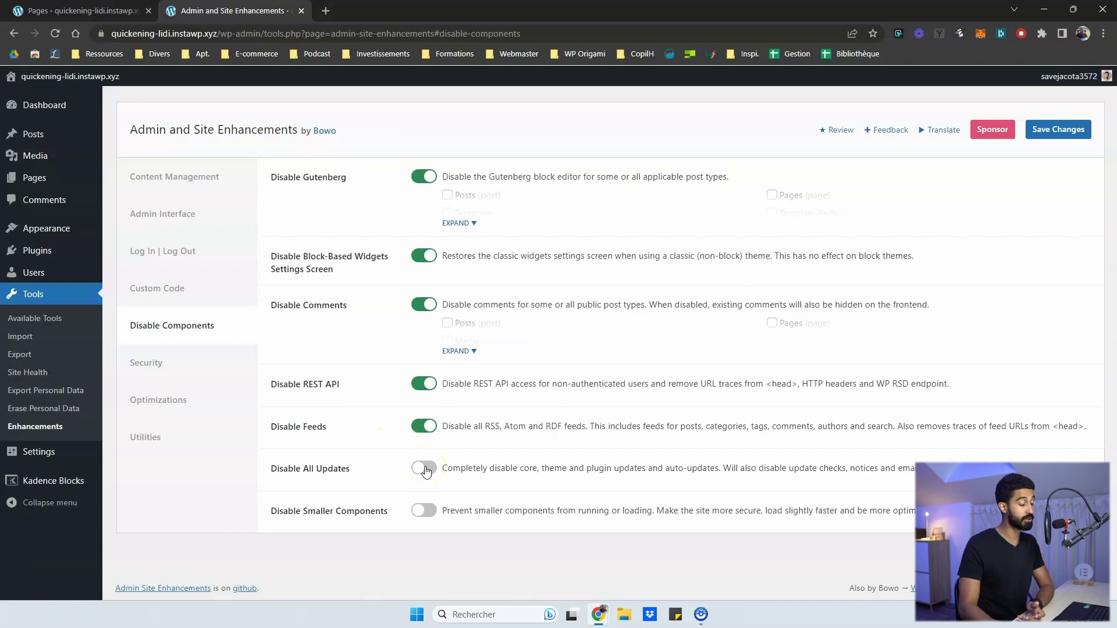
click(422, 511)
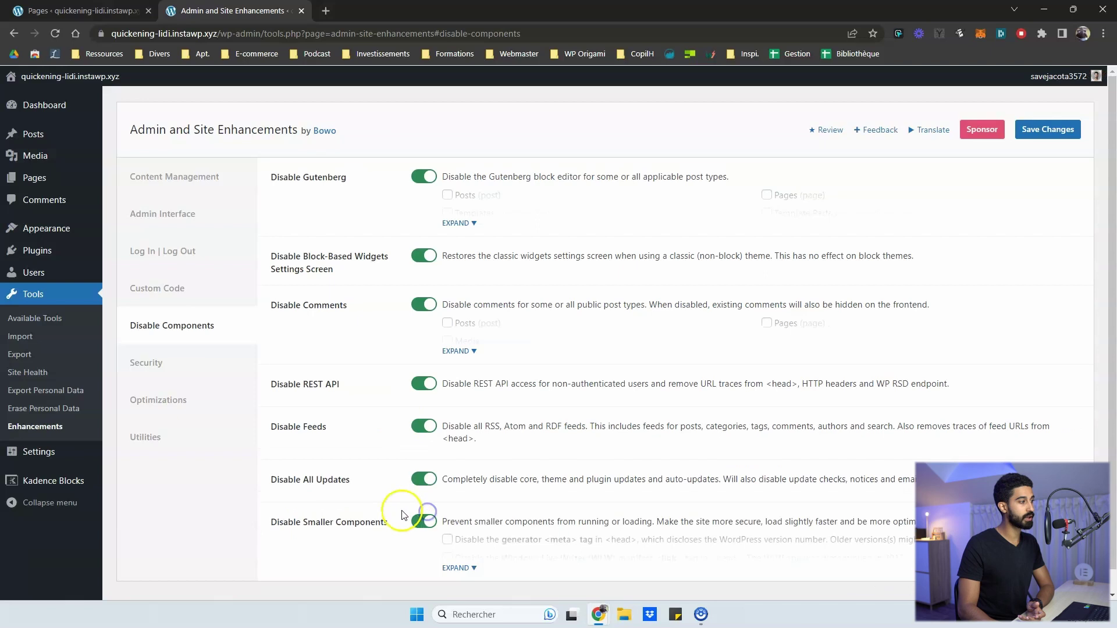
scroll(471, 541, down, 1)
click(471, 545)
scroll(475, 516, down, 2)
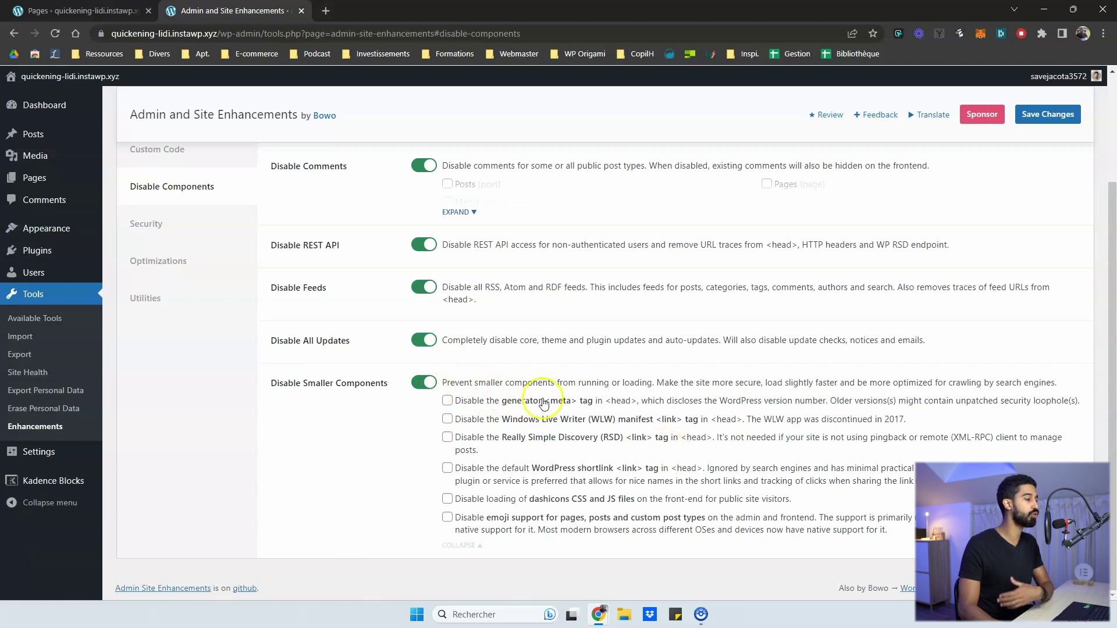
click(423, 383)
click(1045, 134)
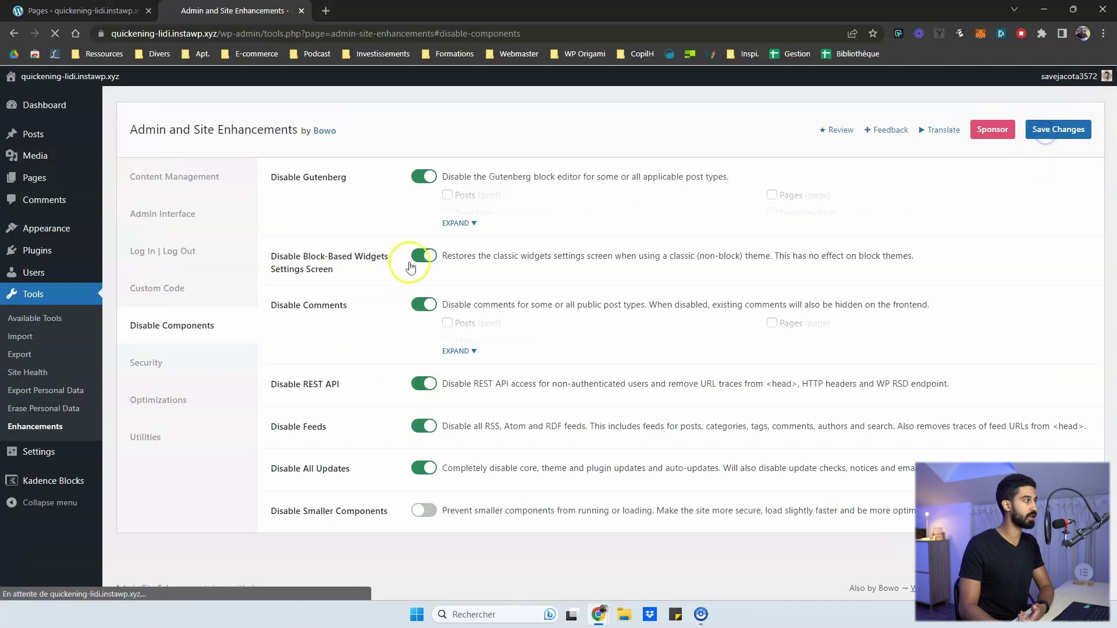
In the Security tab, switch on Limit Login Attempts and save the security settings.
click(171, 381)
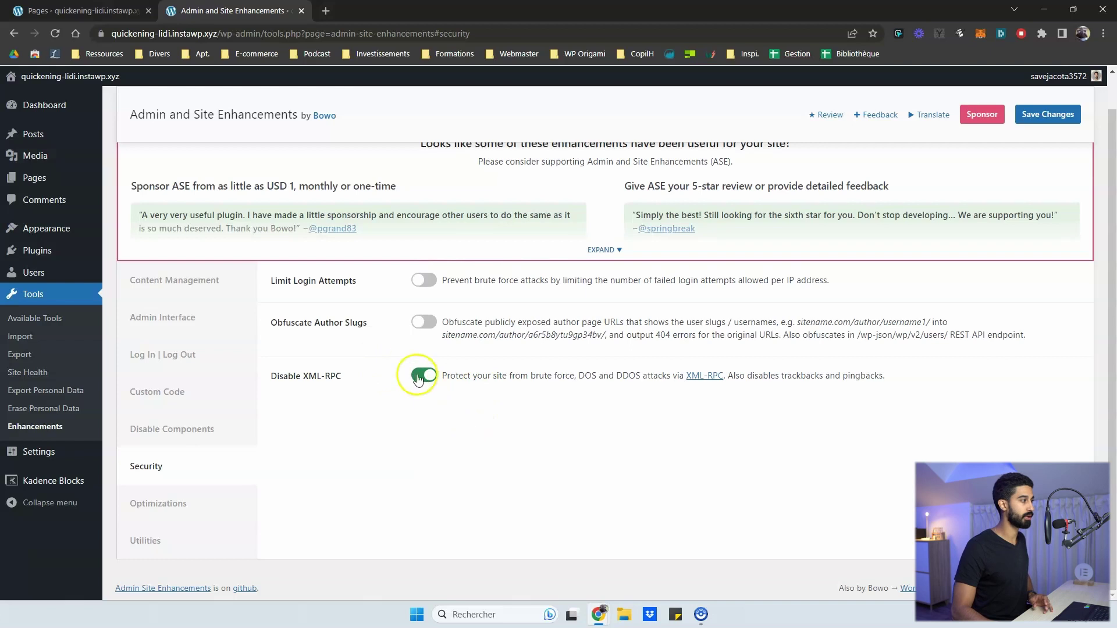
click(425, 281)
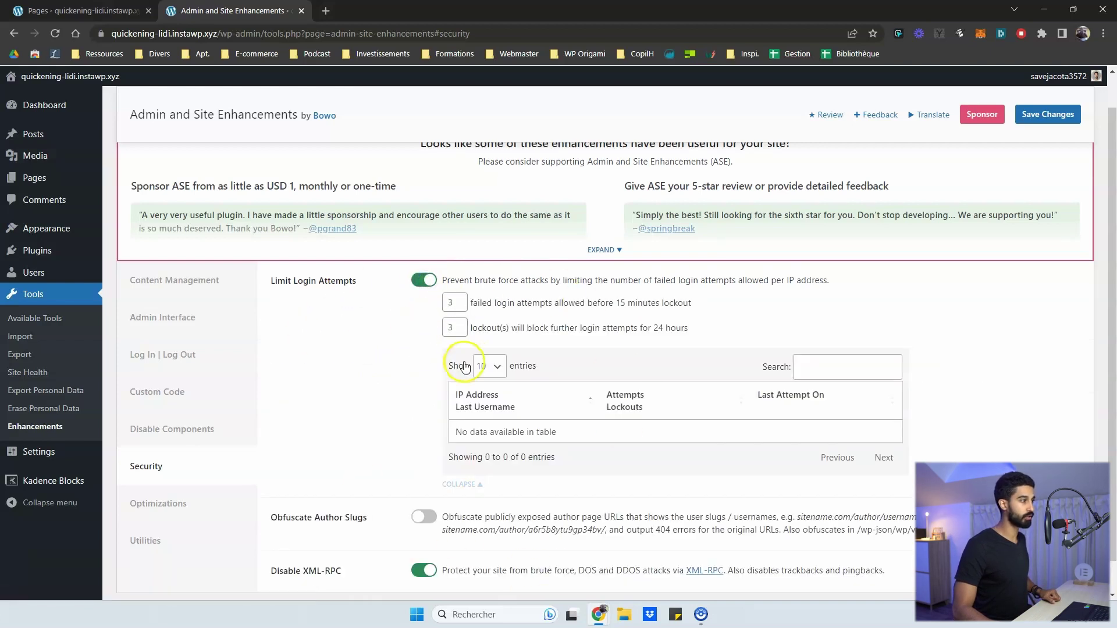
scroll(381, 363, down, 1)
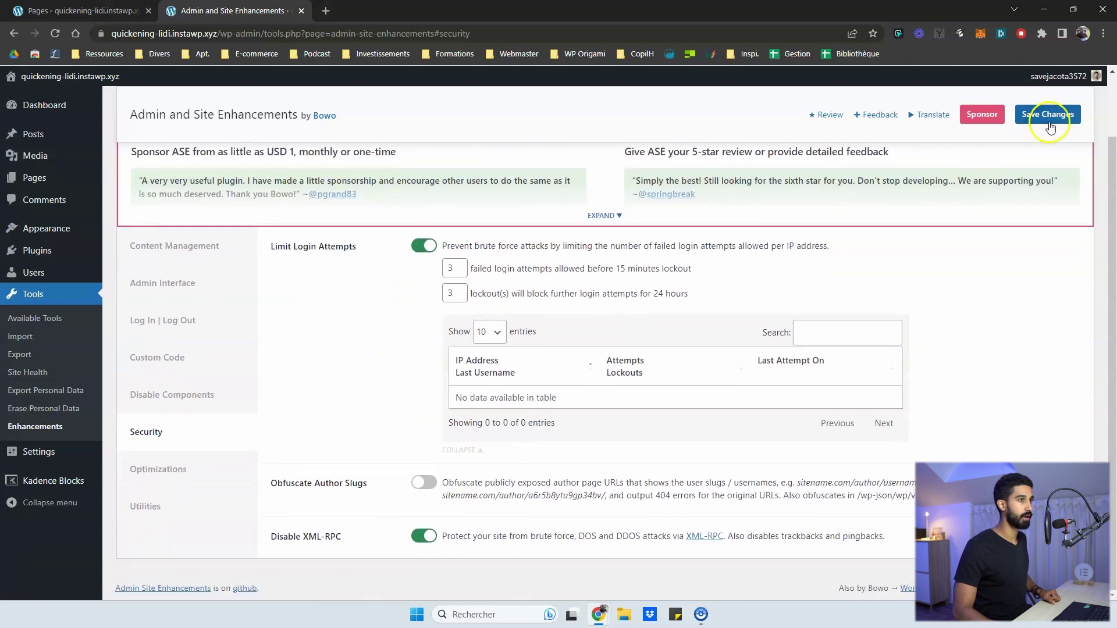
click(1048, 115)
scroll(179, 485, down, 1)
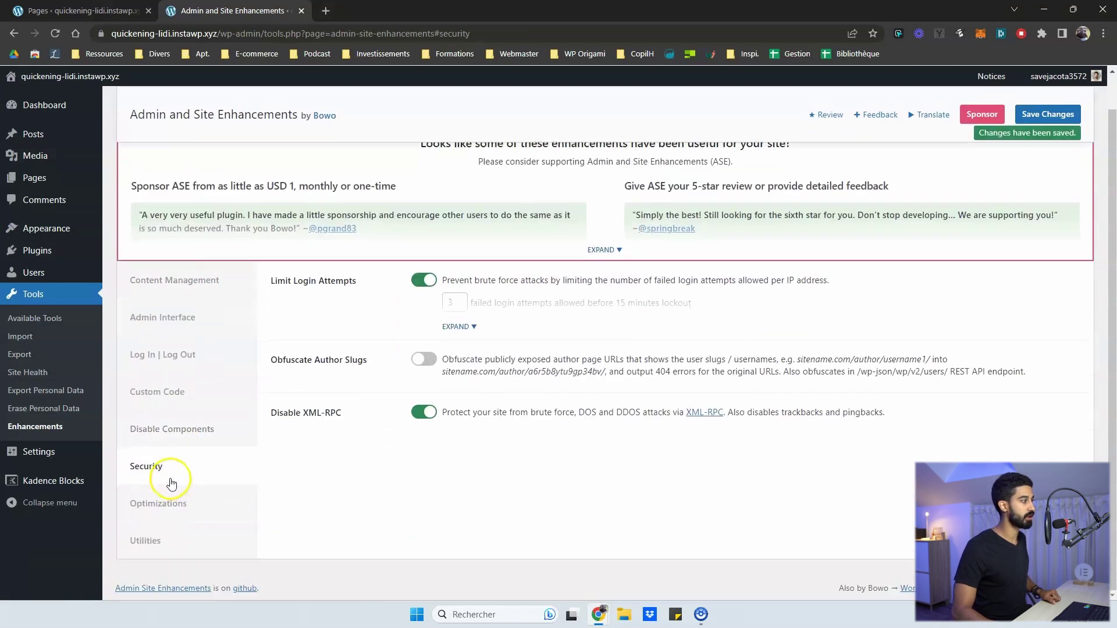
In the Optimizations tab, expand the sponsor notice and dismiss it.
click(166, 506)
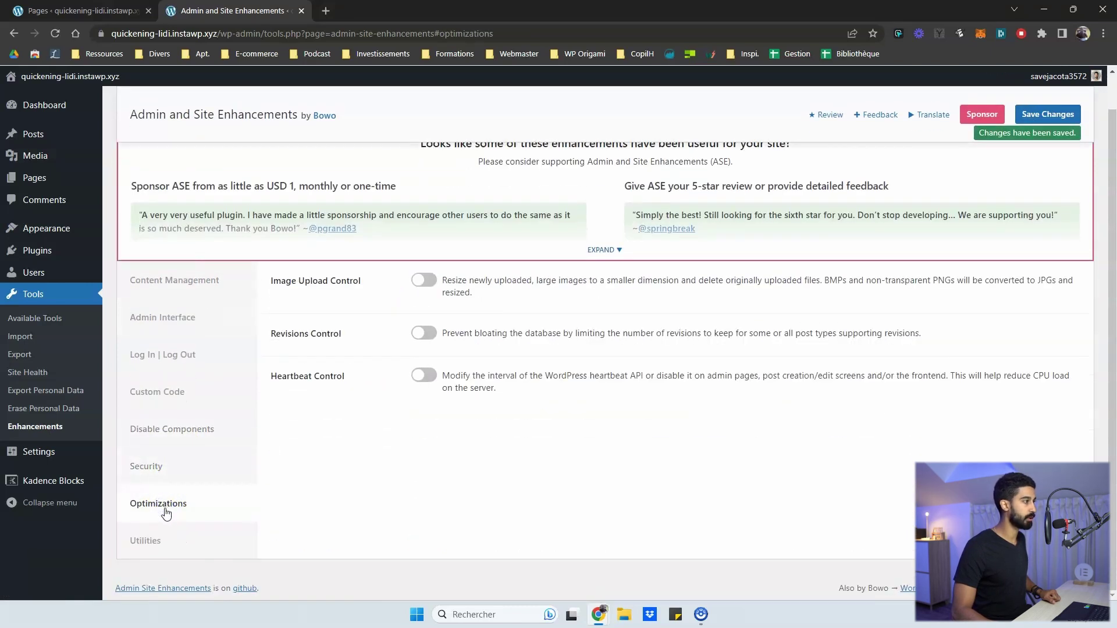
scroll(274, 358, up, 1)
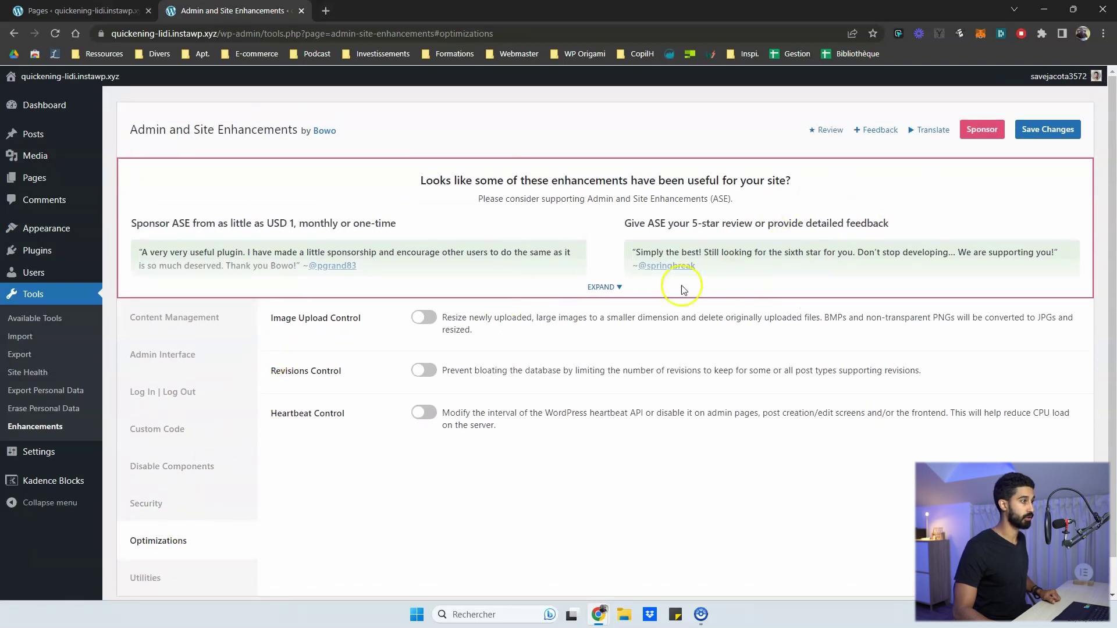
click(605, 287)
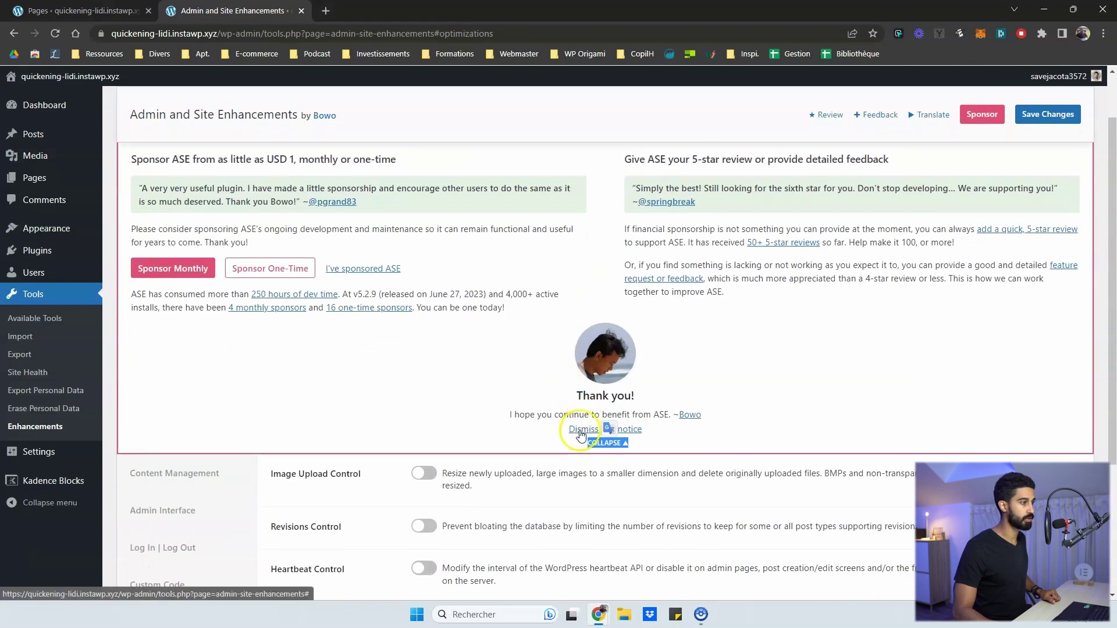
click(580, 433)
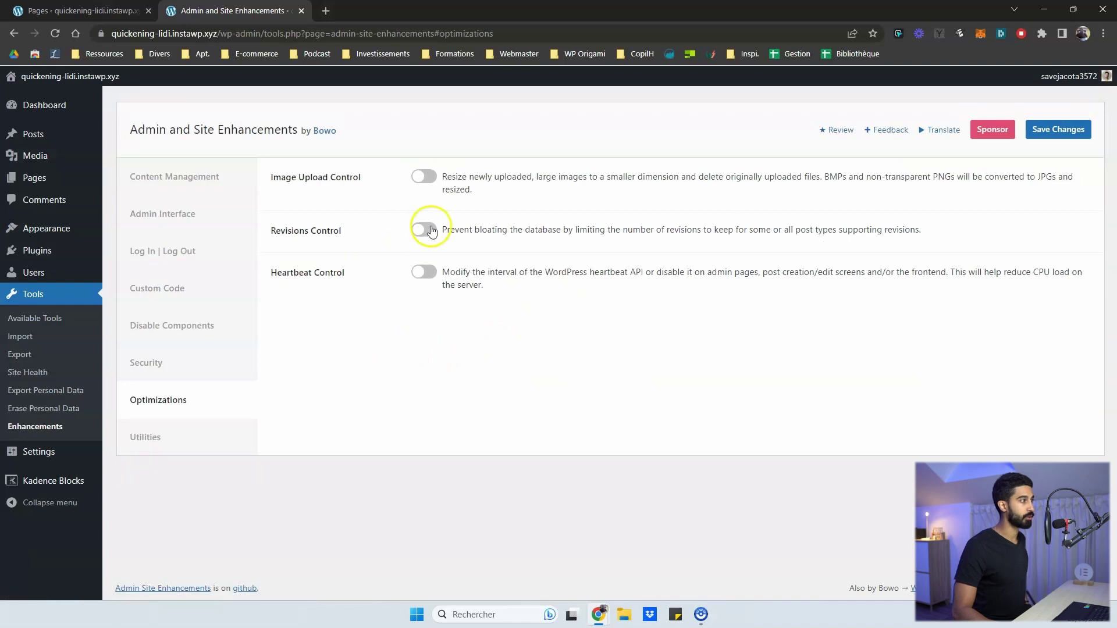
Switch on Revisions Control, leaving Heartbeat Control off after toggling it.
click(427, 230)
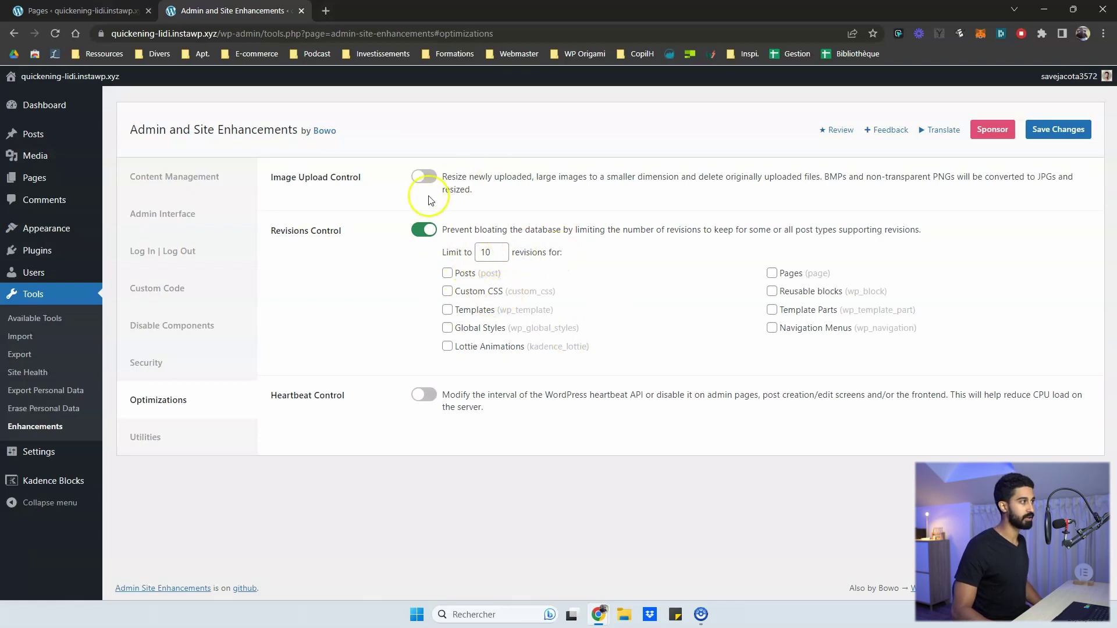
click(423, 396)
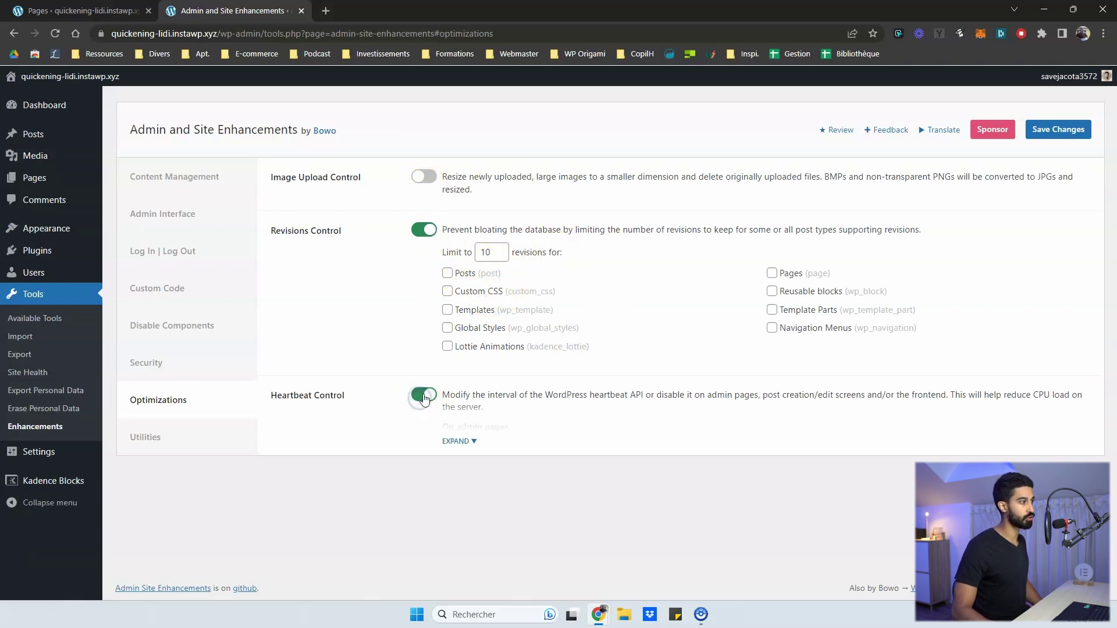
click(423, 396)
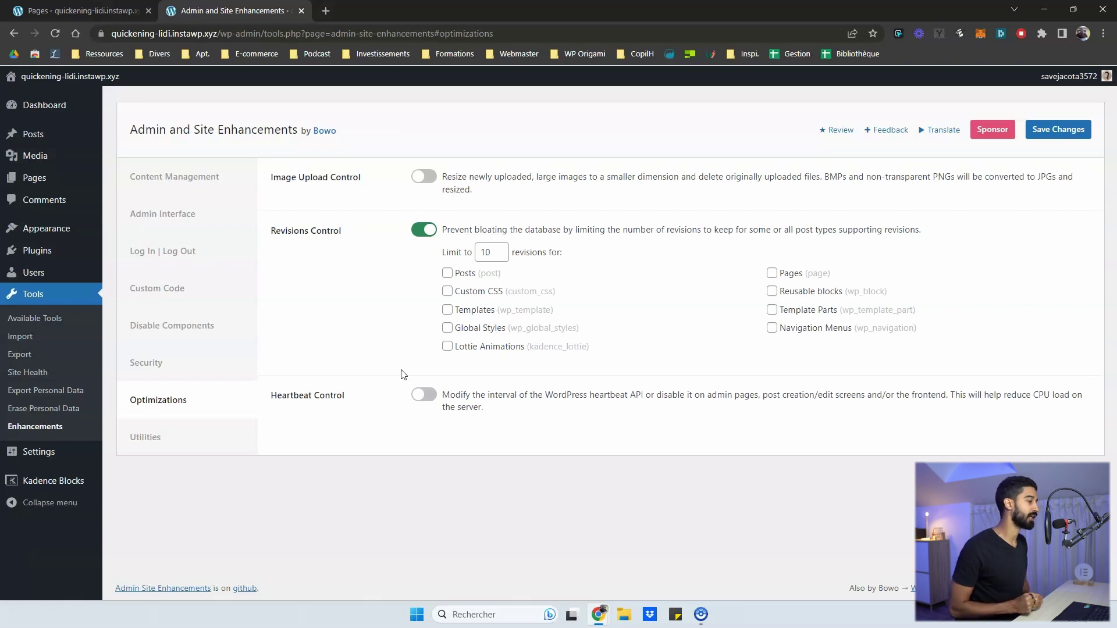
In Utilities, try SMTP Email Delivery and its extra connection fields, then switch it off.
click(173, 445)
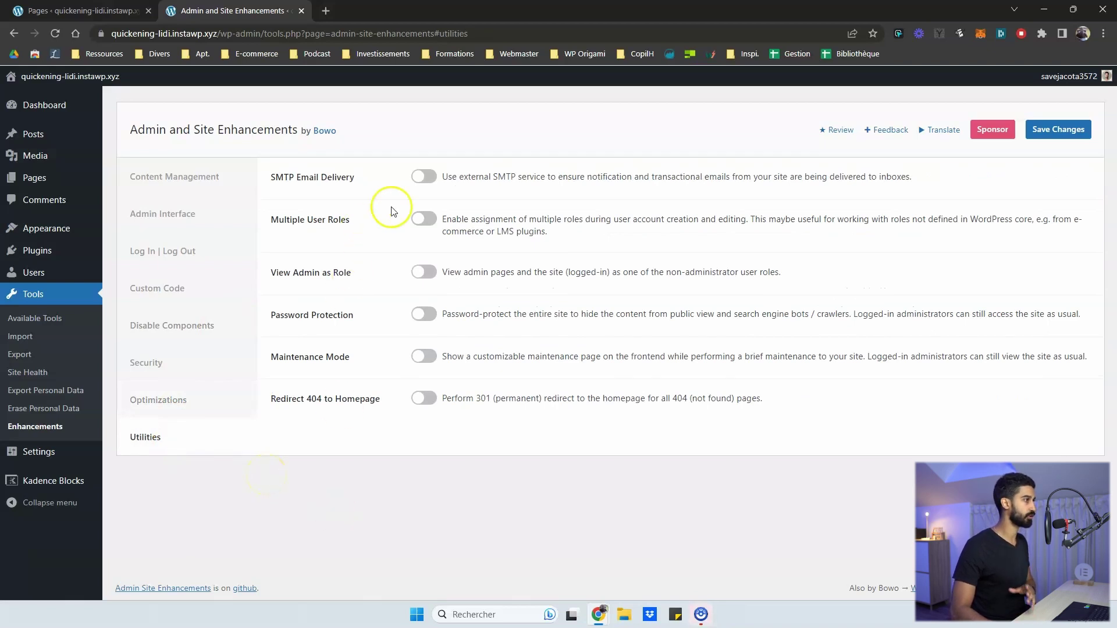
click(422, 178)
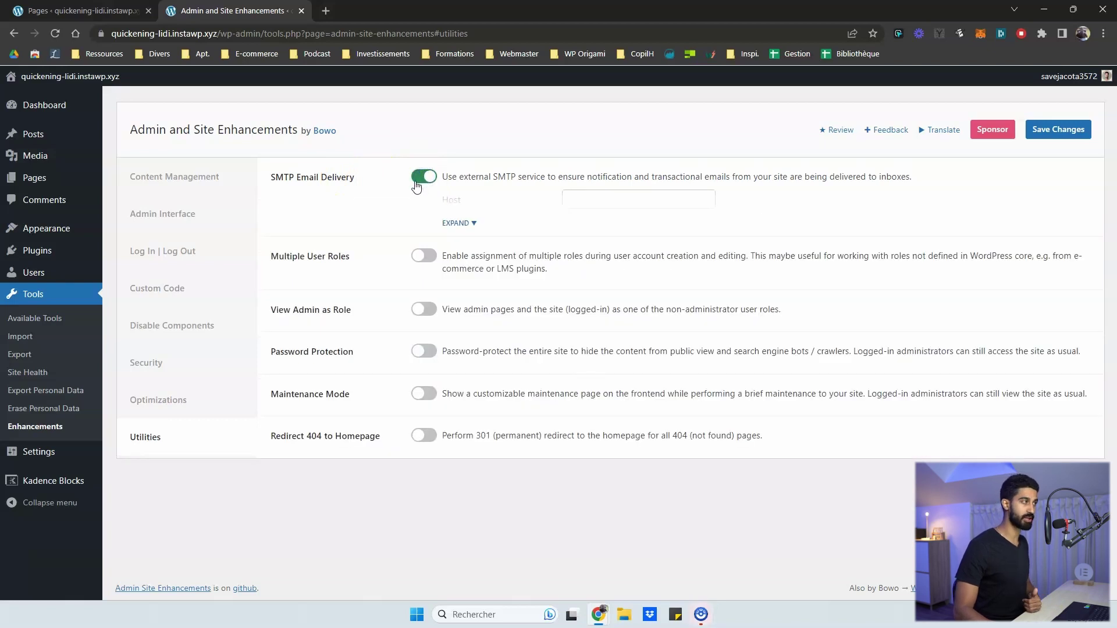
click(461, 223)
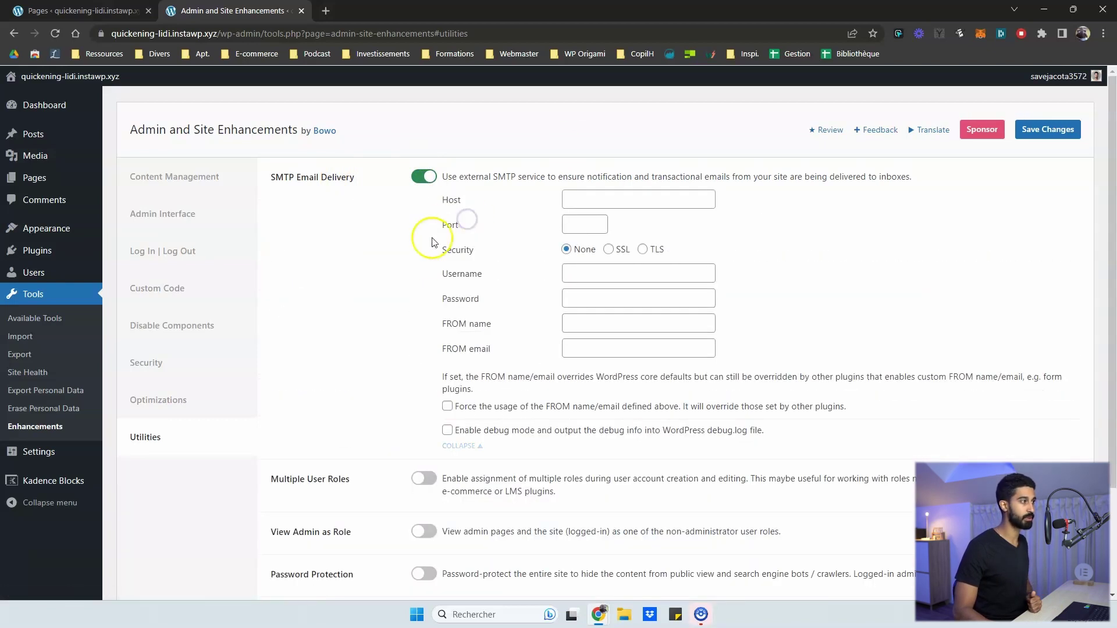
click(461, 445)
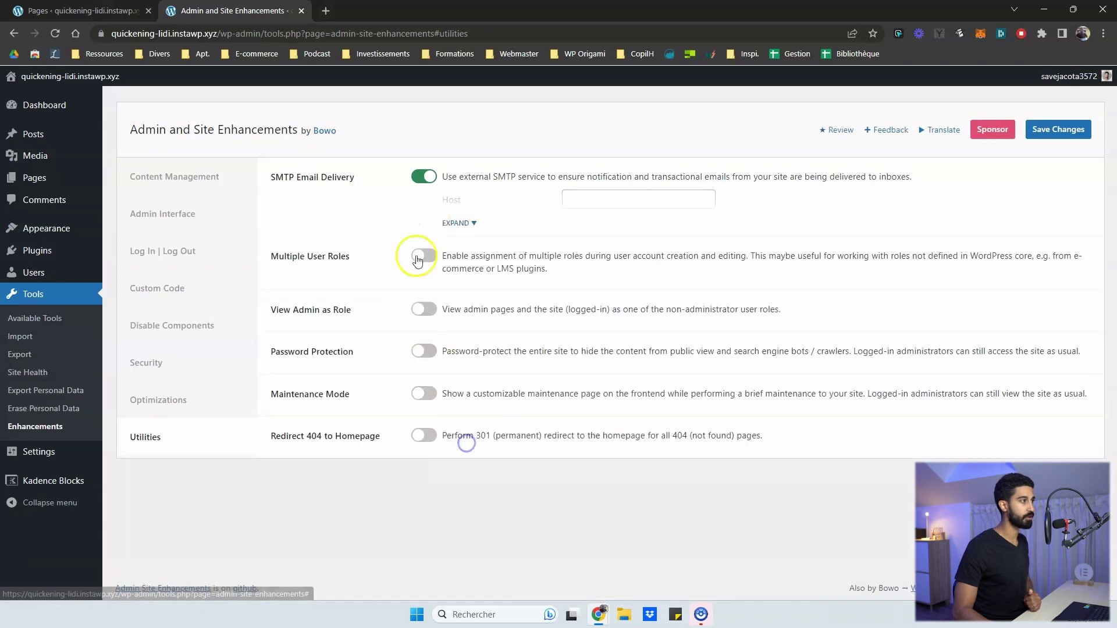
click(423, 178)
Try Multiple User Roles, Password Protection and Maintenance Mode, switching each back off.
click(415, 221)
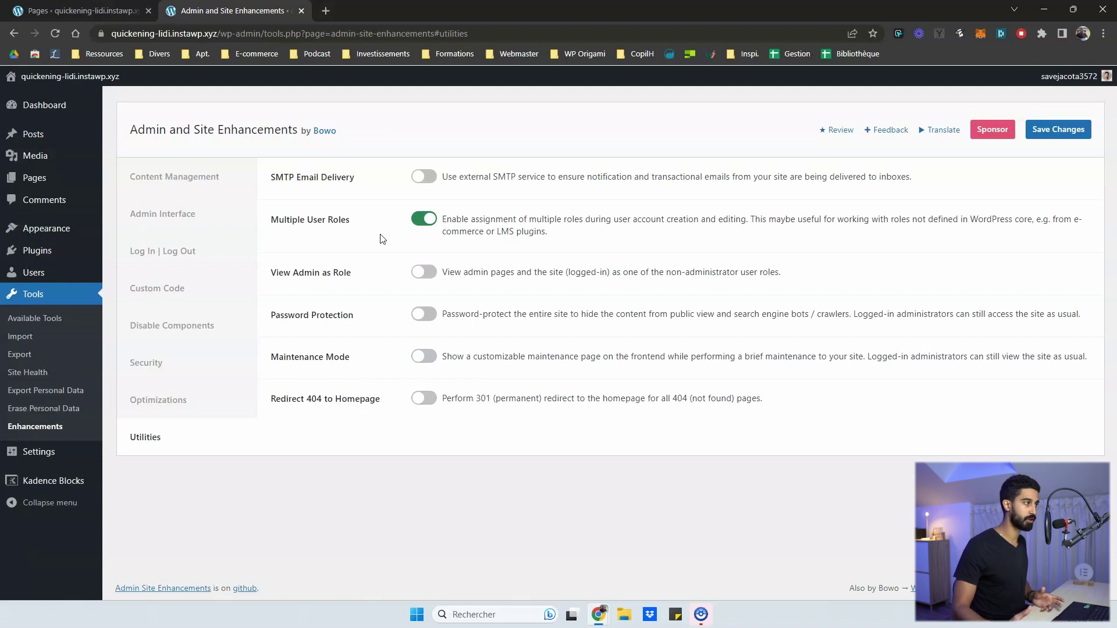
click(420, 220)
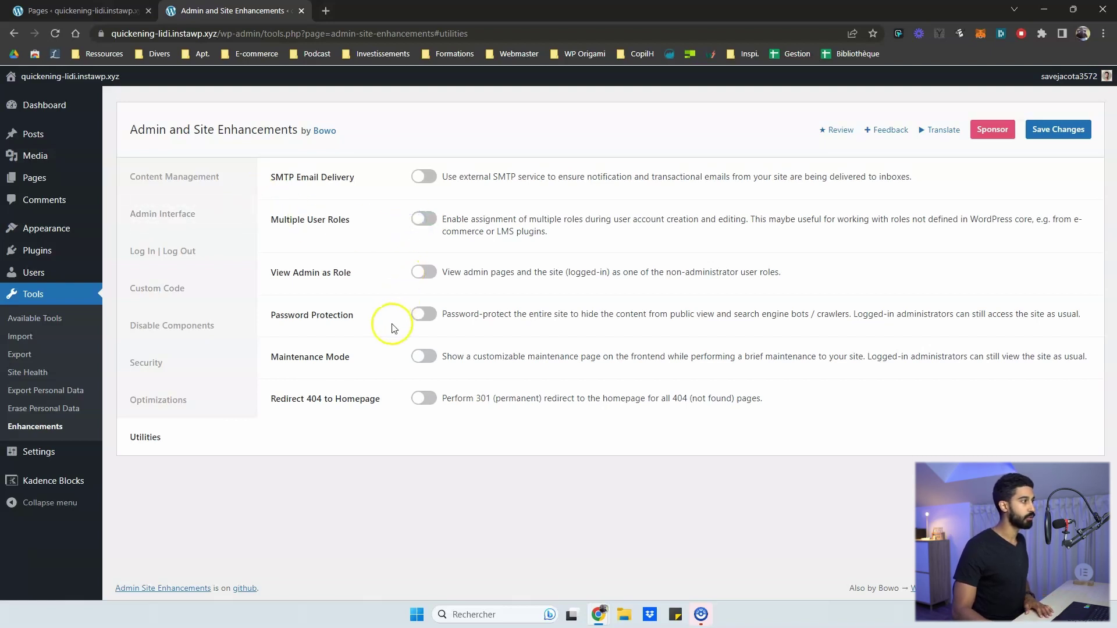
click(420, 315)
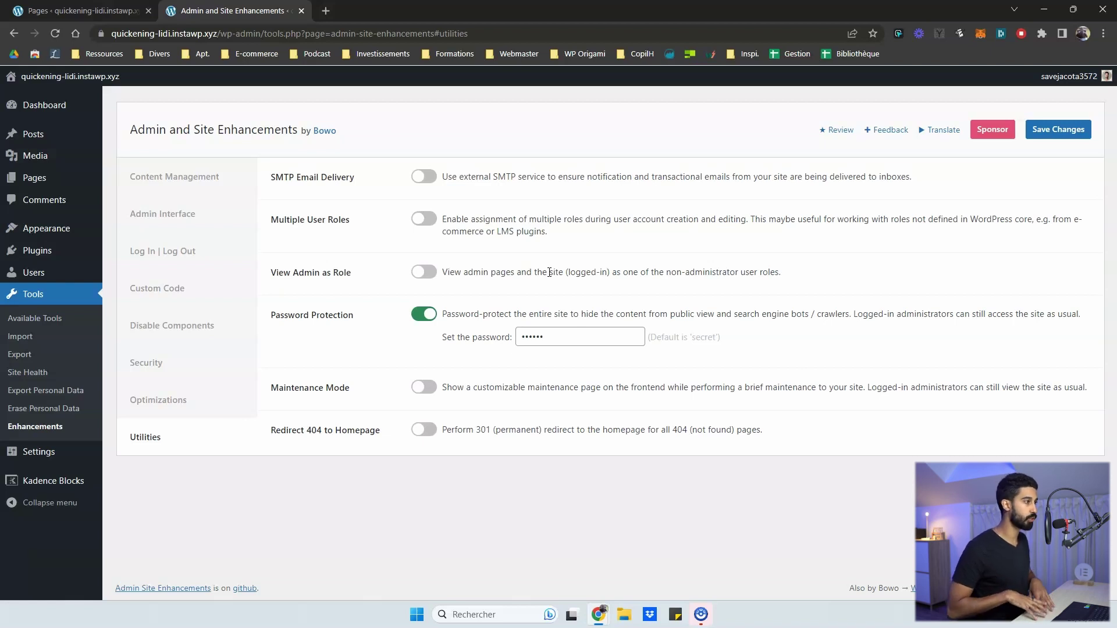
click(423, 315)
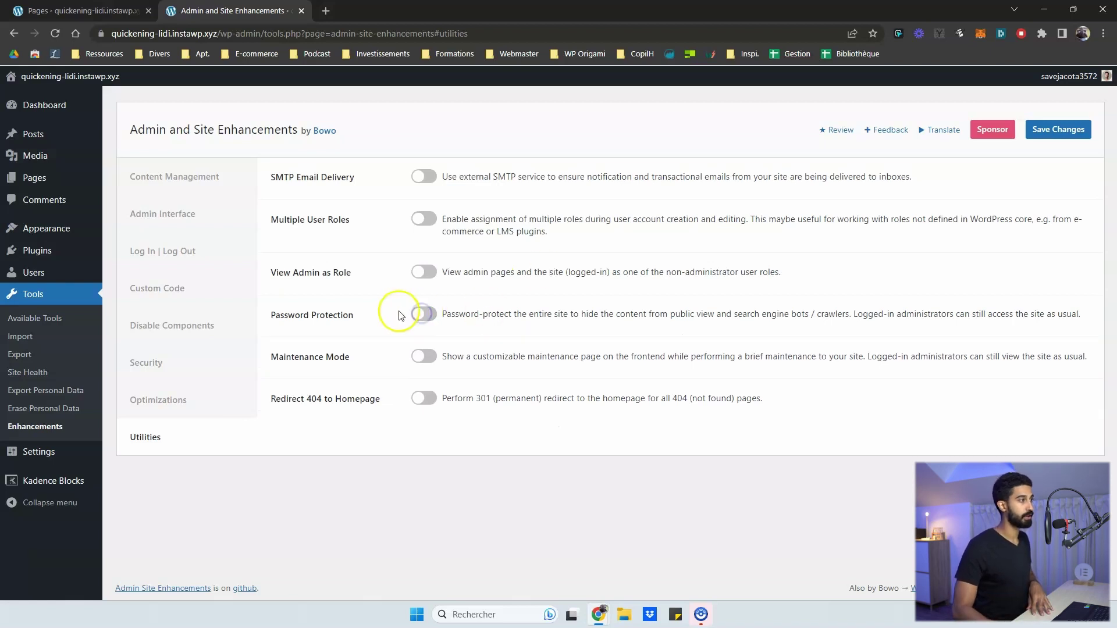
click(419, 356)
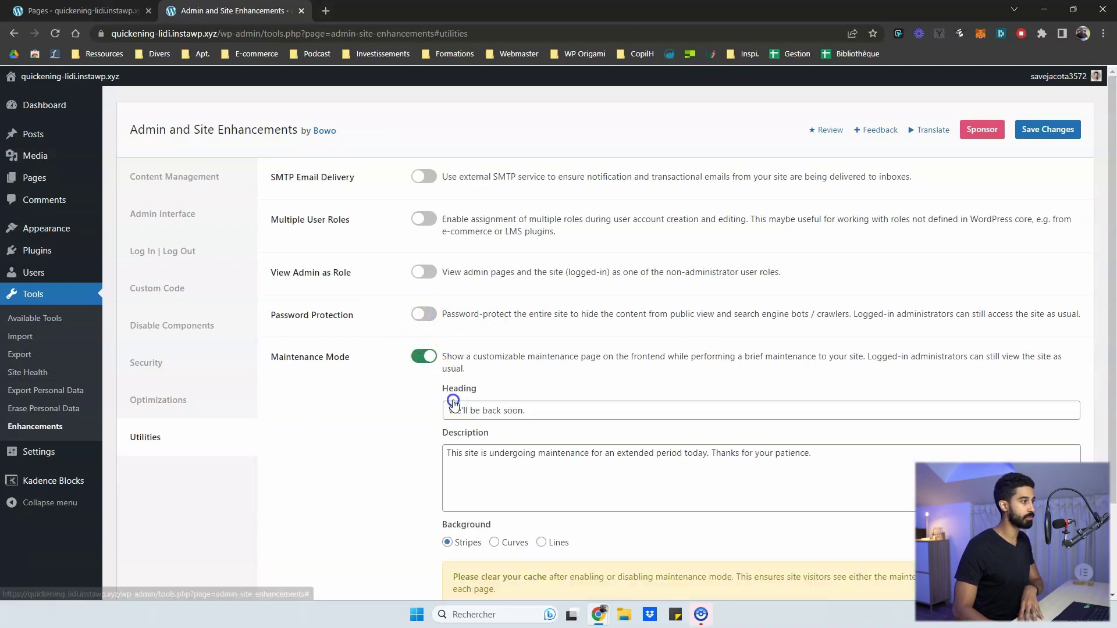
scroll(407, 349, down, 2)
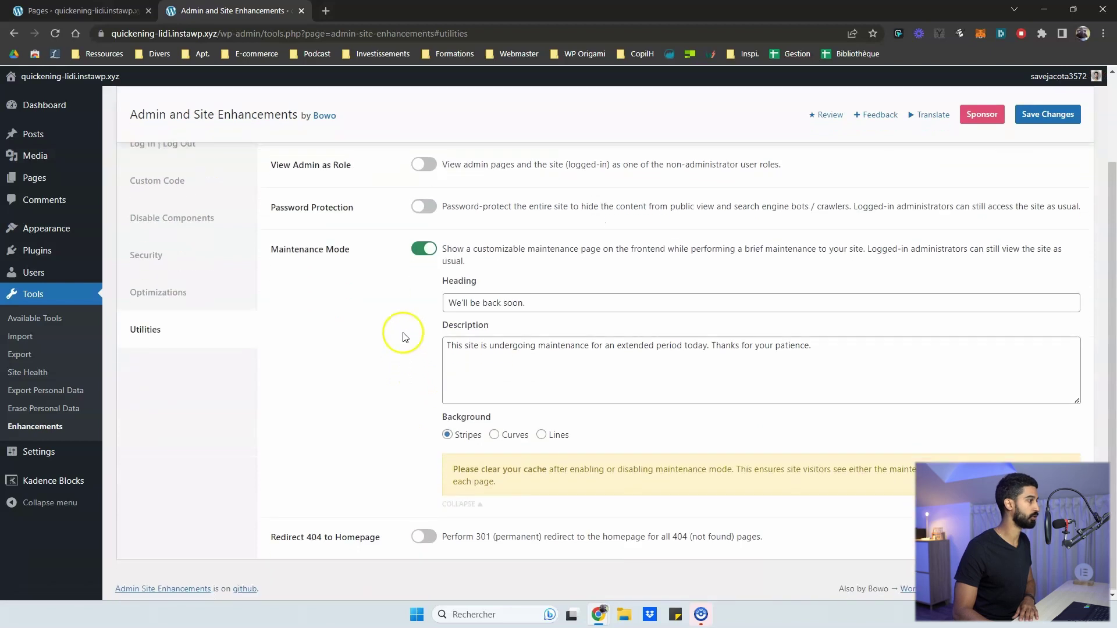
click(423, 250)
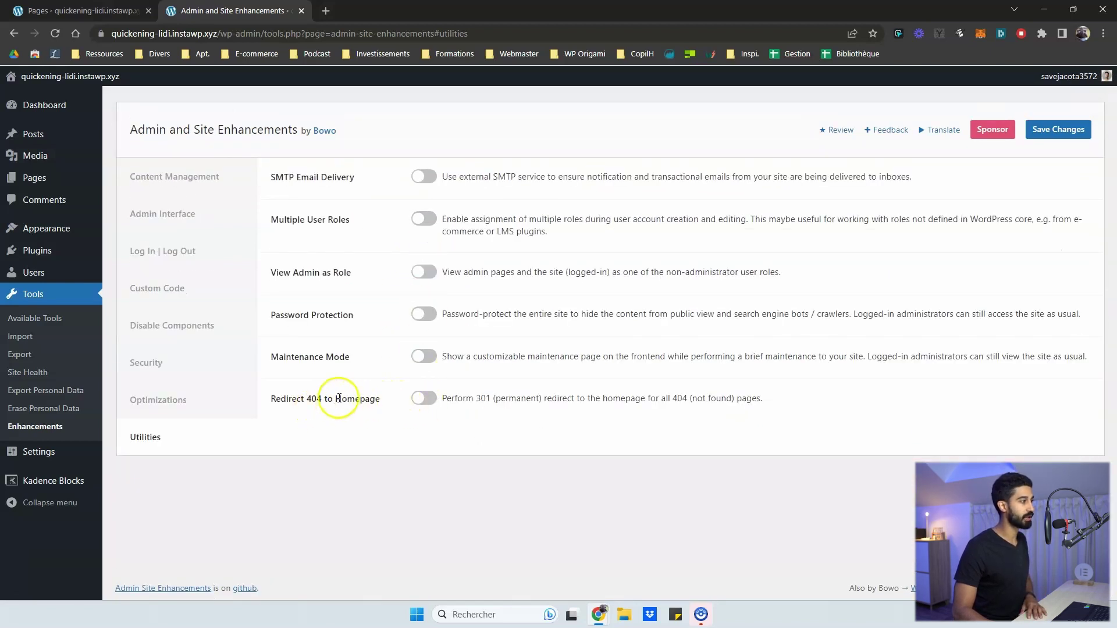
Toggle Redirect 404 to Homepage on and back off, then save the enhancement settings.
click(423, 399)
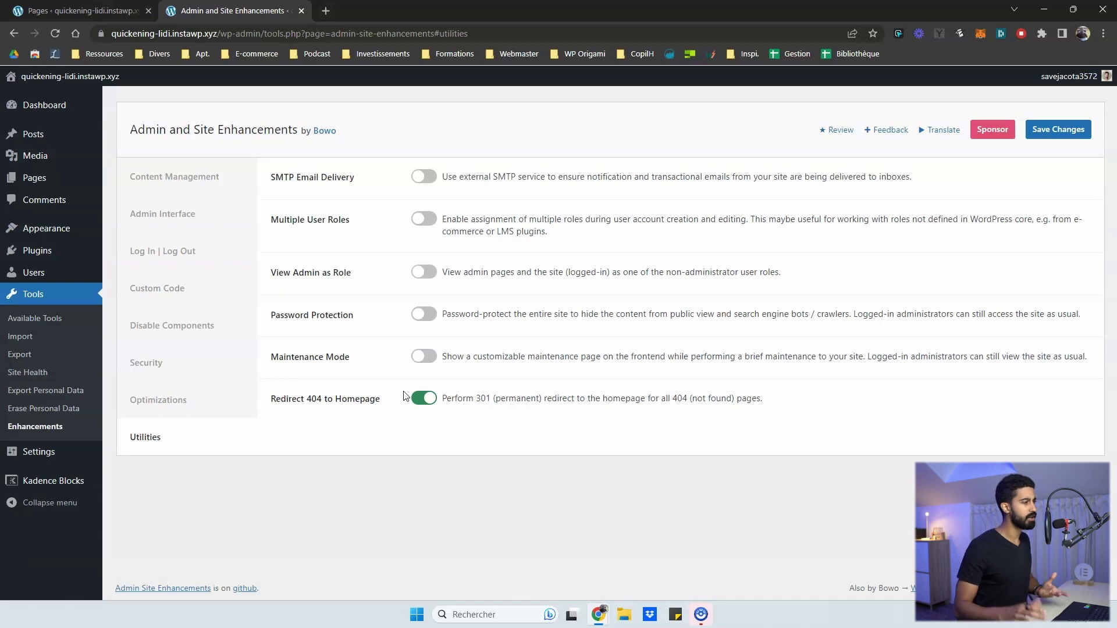
click(420, 398)
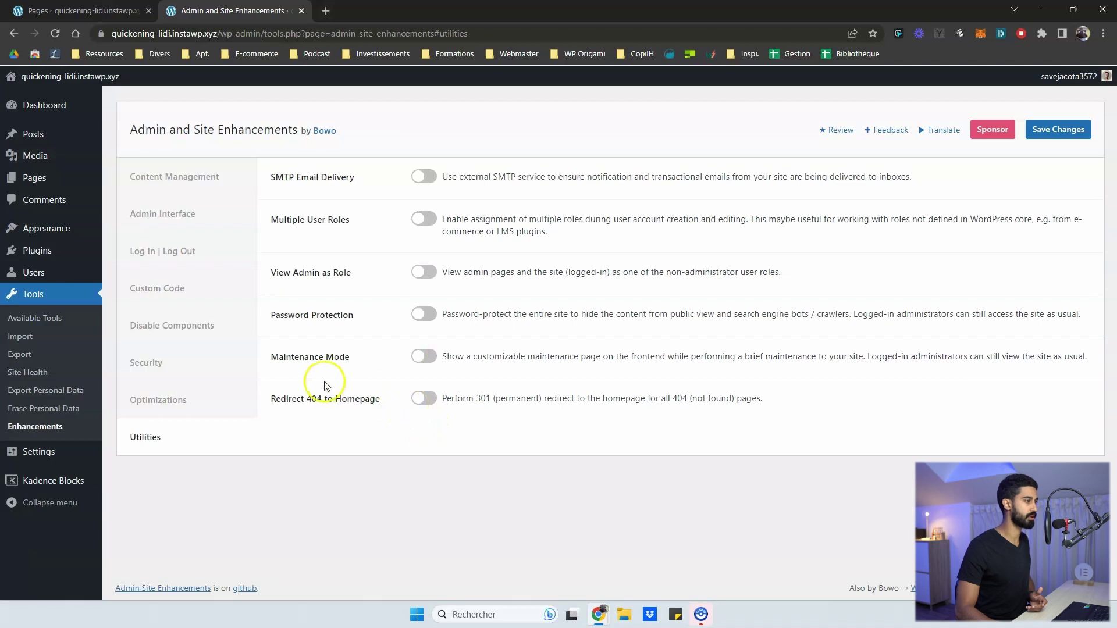
click(1069, 130)
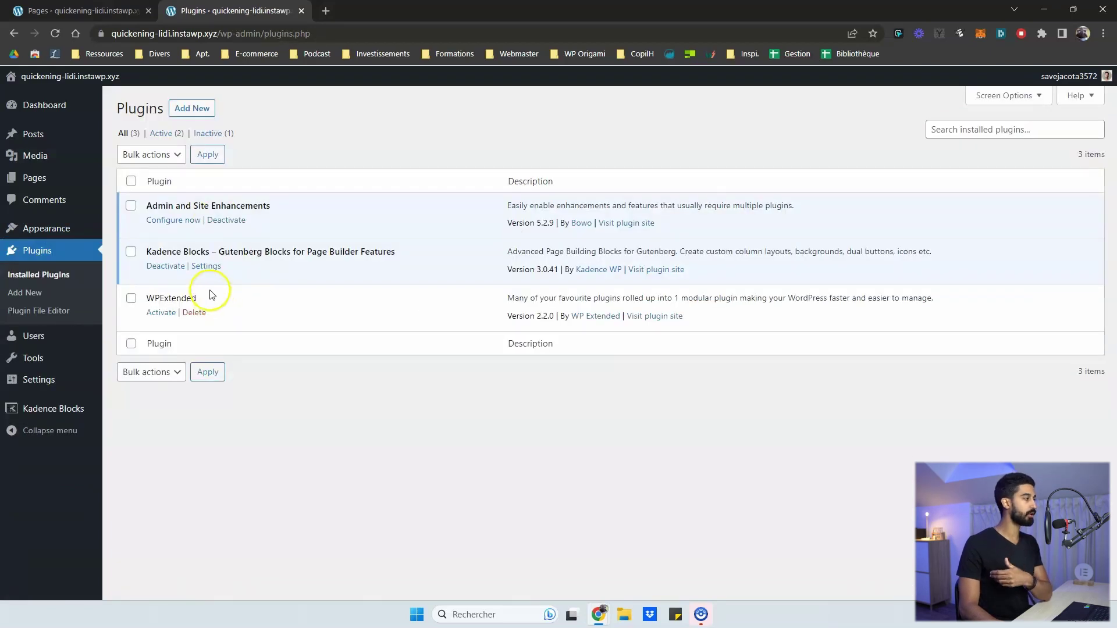
Swap Admin and Site Enhancements for WPExtended and go to the WP Extended modules page.
click(227, 220)
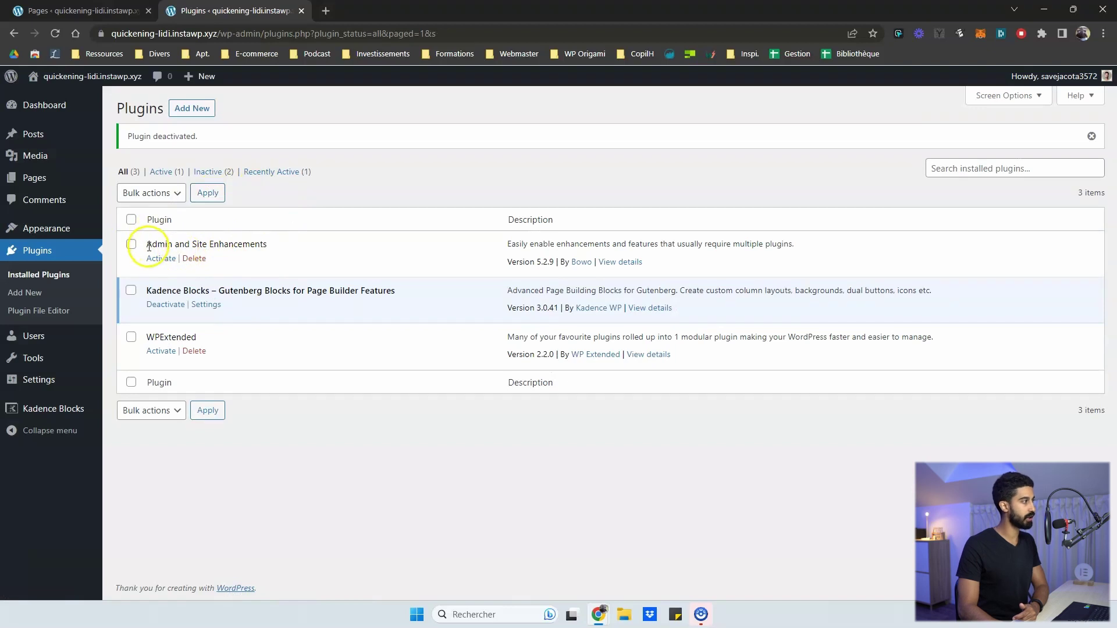
click(162, 352)
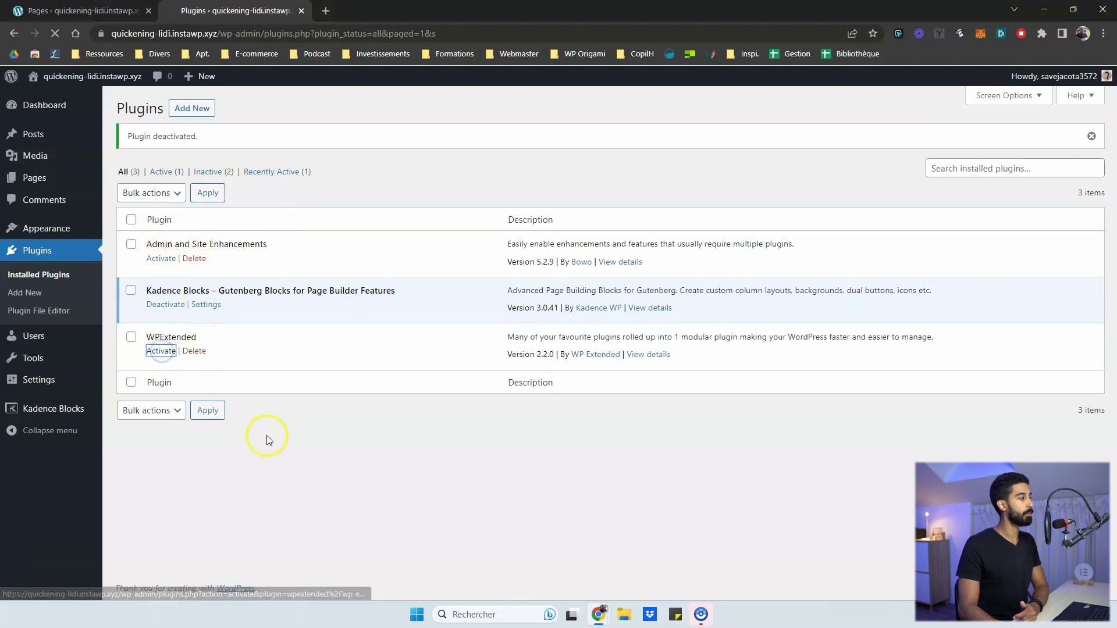
click(64, 436)
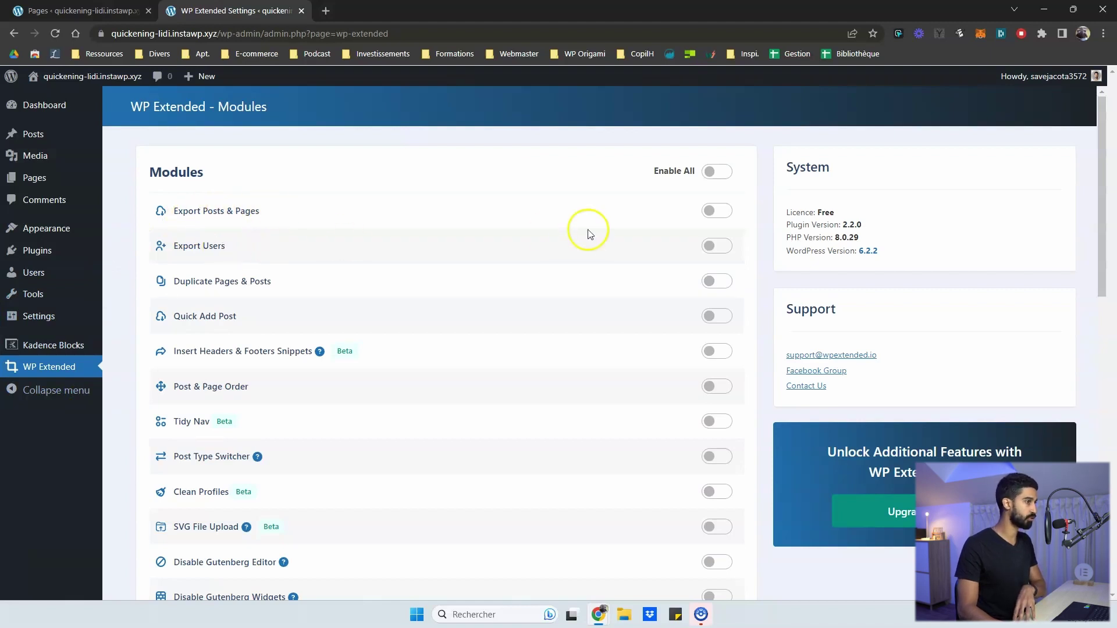
Scroll the WP Extended modules list, highlighting the Tidy Nav and Clean Profiles names.
click(715, 213)
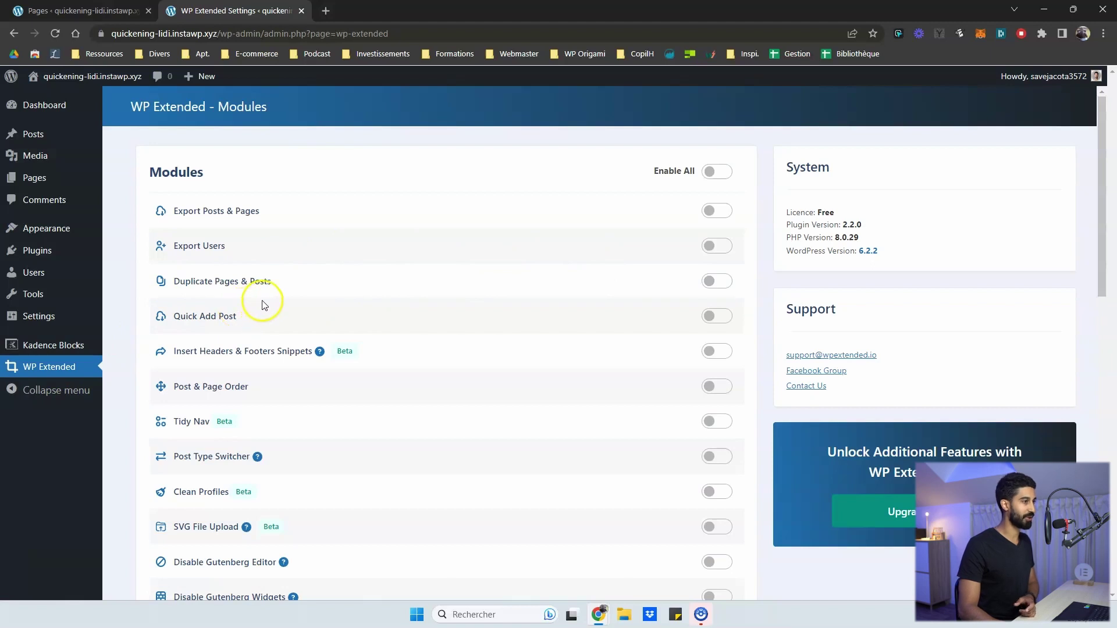
scroll(192, 355, down, 1)
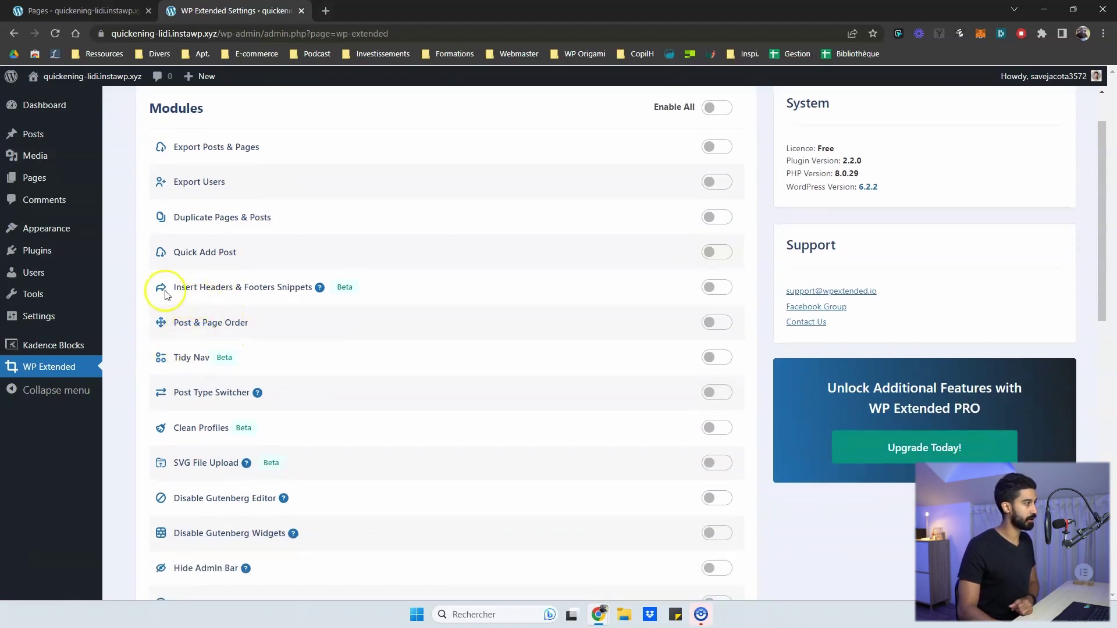
scroll(221, 265, down, 1)
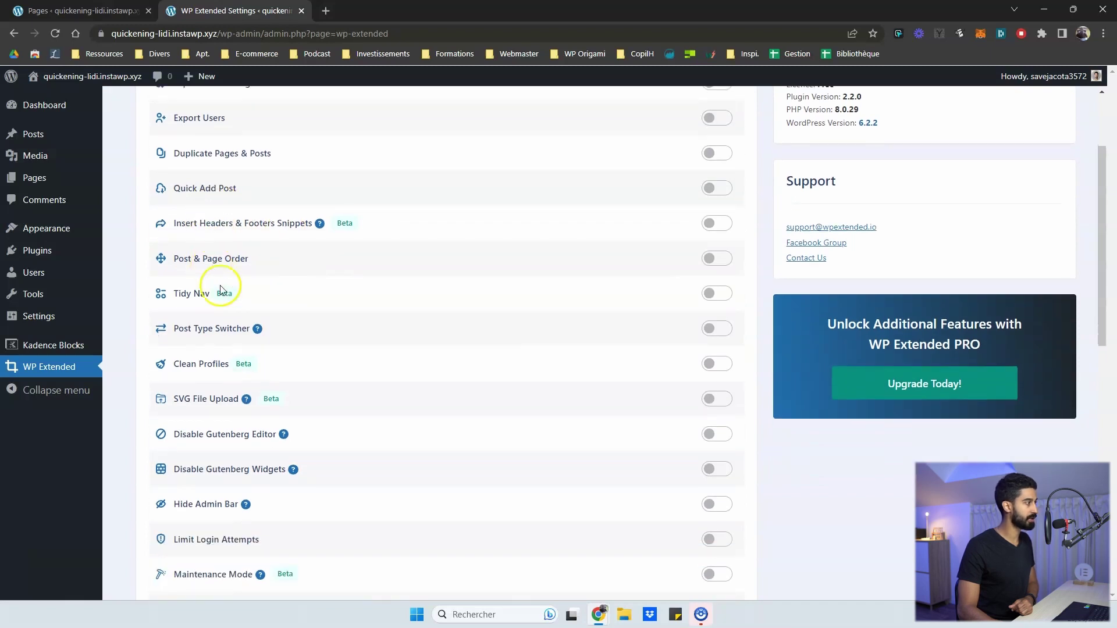
drag(178, 293, 208, 295)
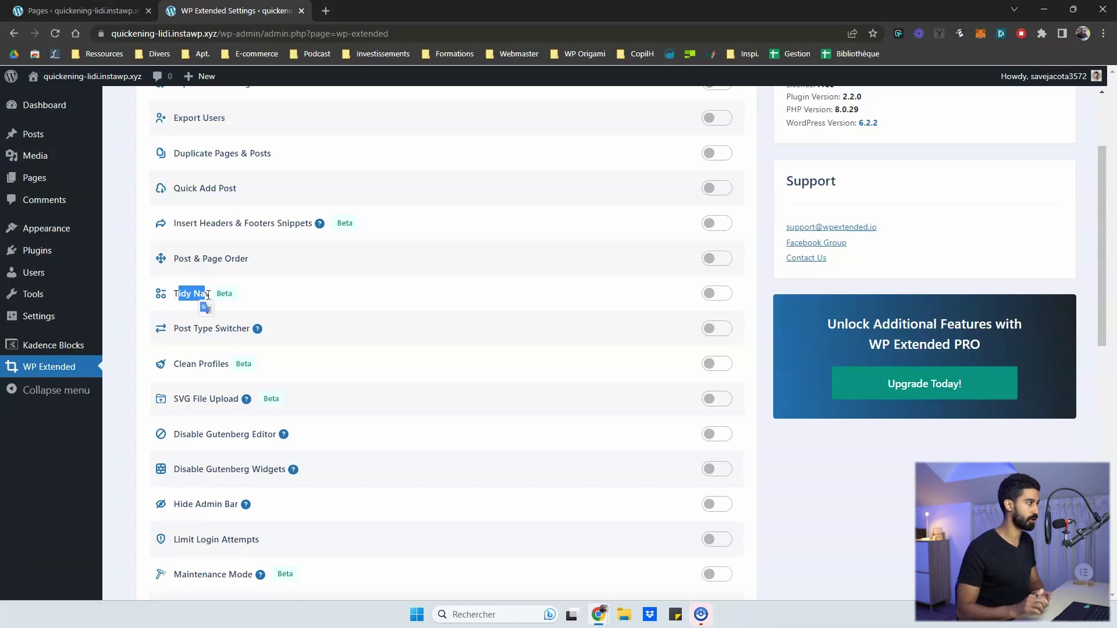
click(261, 381)
scroll(187, 349, down, 2)
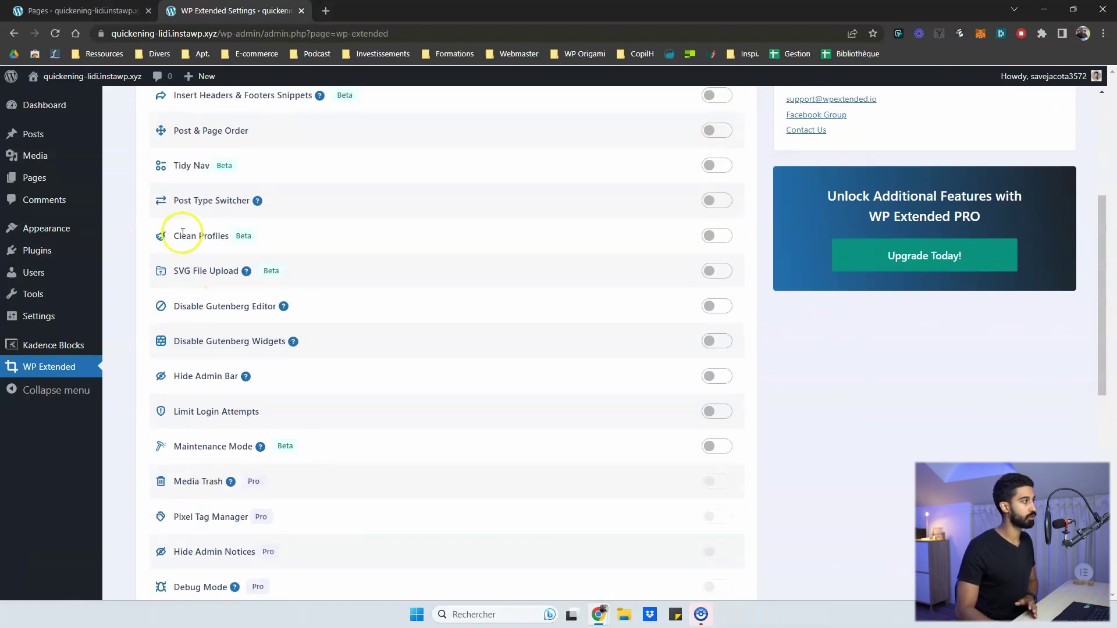
drag(183, 233, 224, 240)
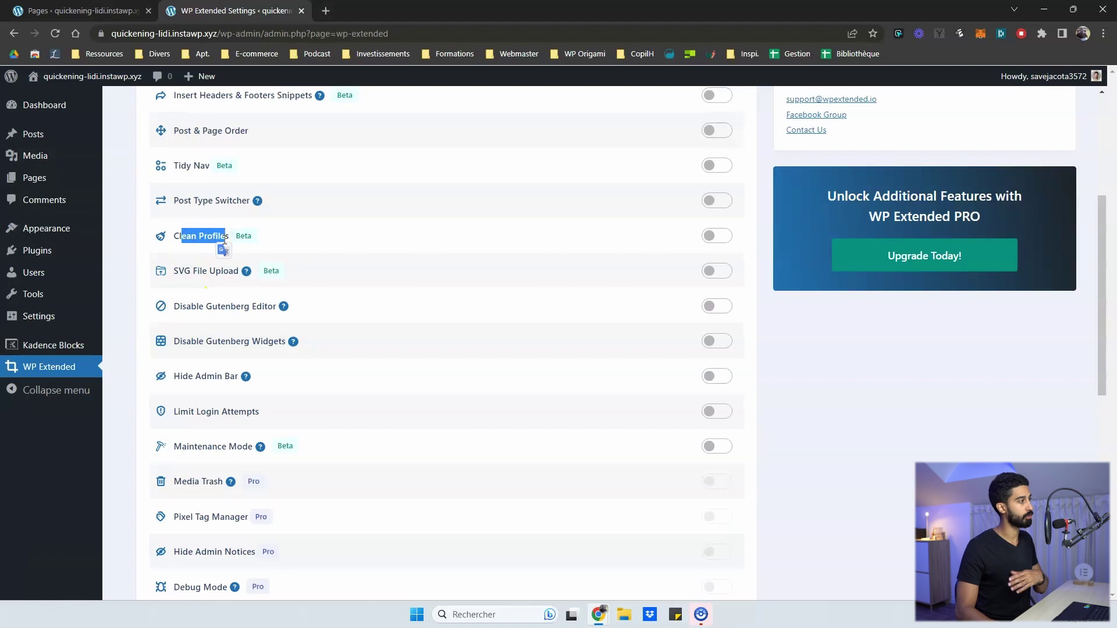
click(224, 239)
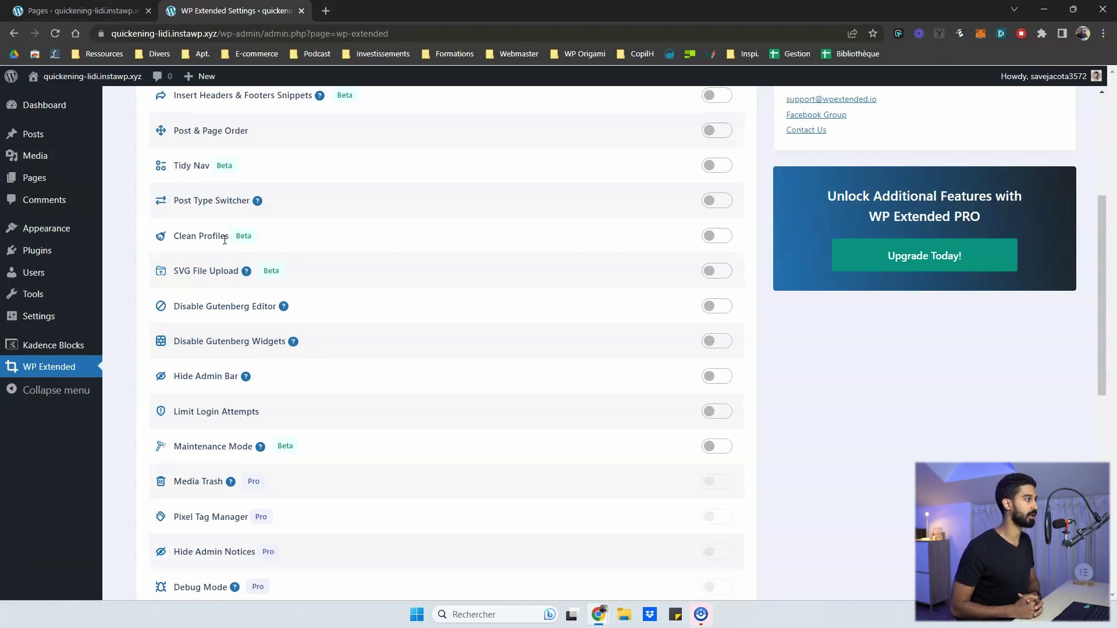
click(717, 235)
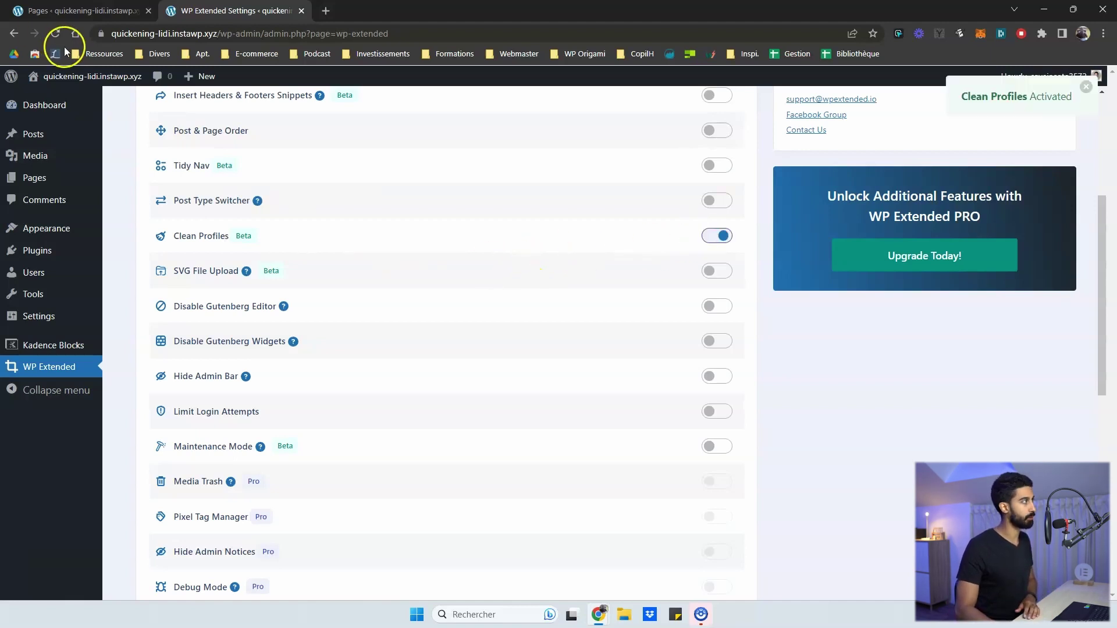
click(55, 33)
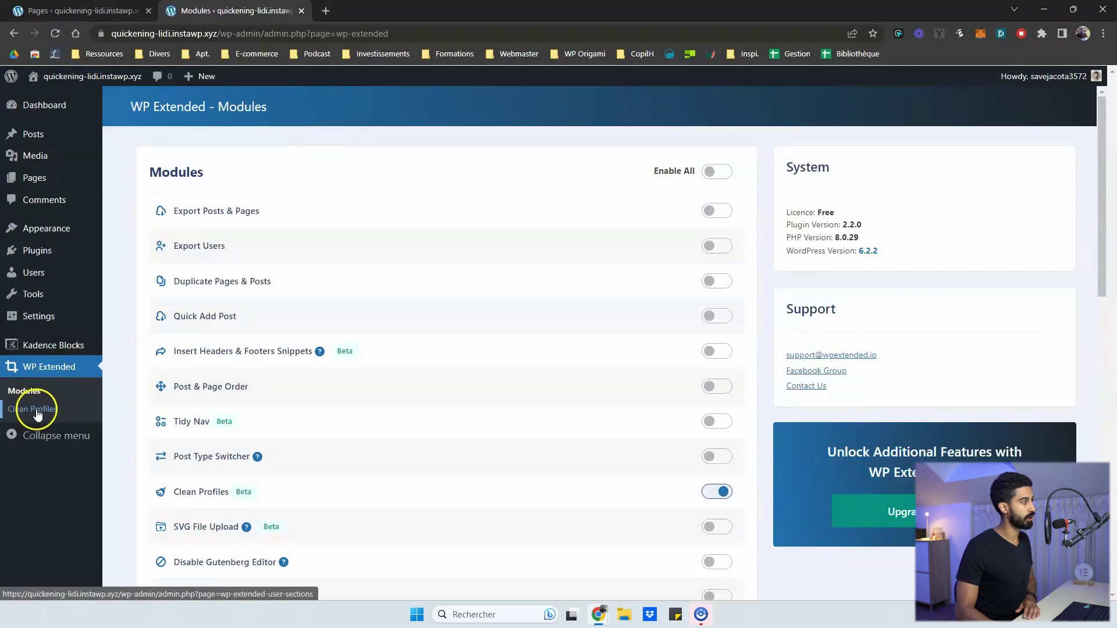
click(30, 410)
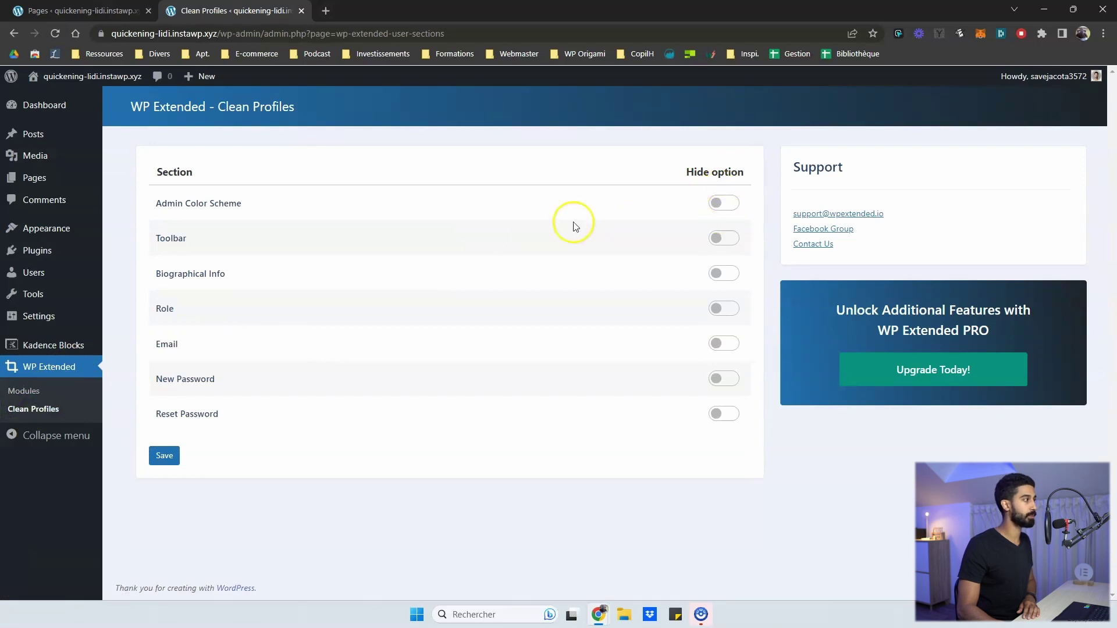
double_click(159, 277)
click(223, 286)
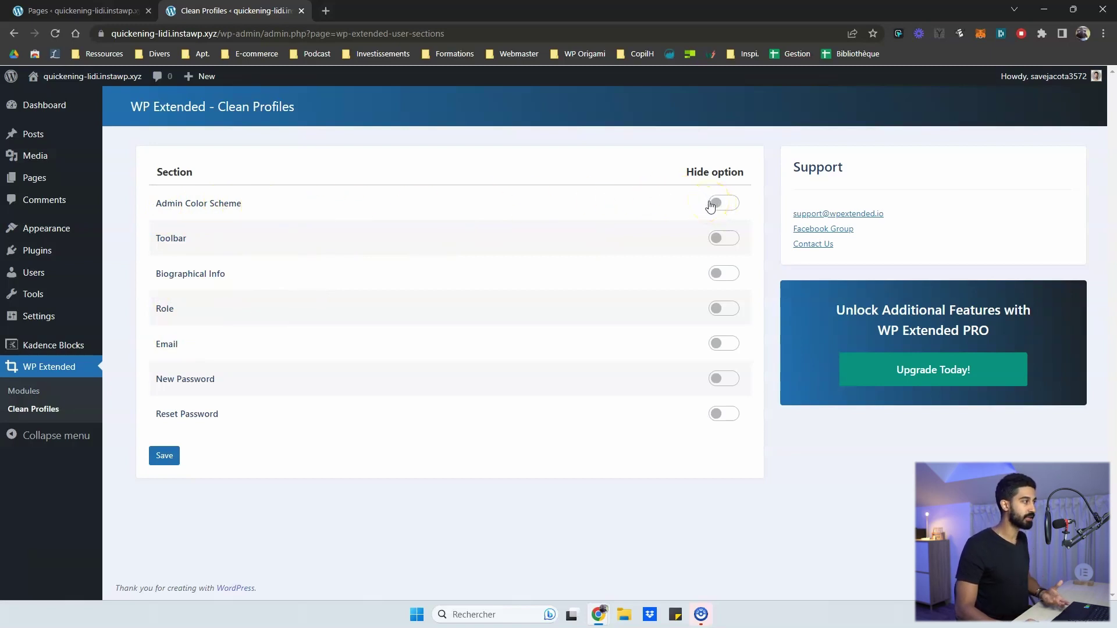
click(25, 390)
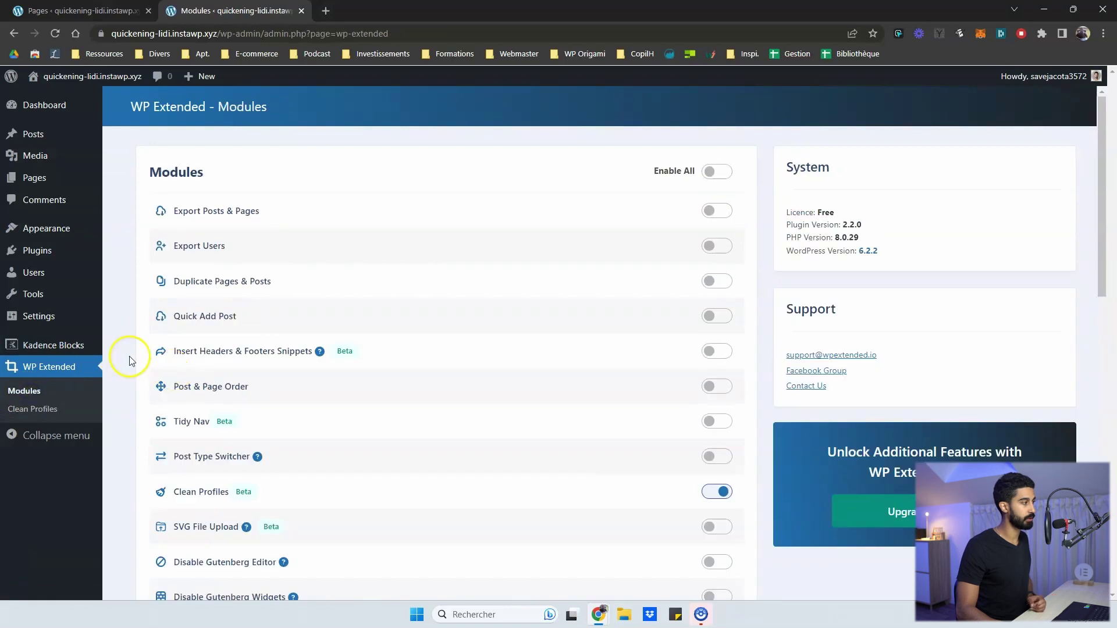
scroll(127, 355, down, 3)
scroll(173, 399, down, 1)
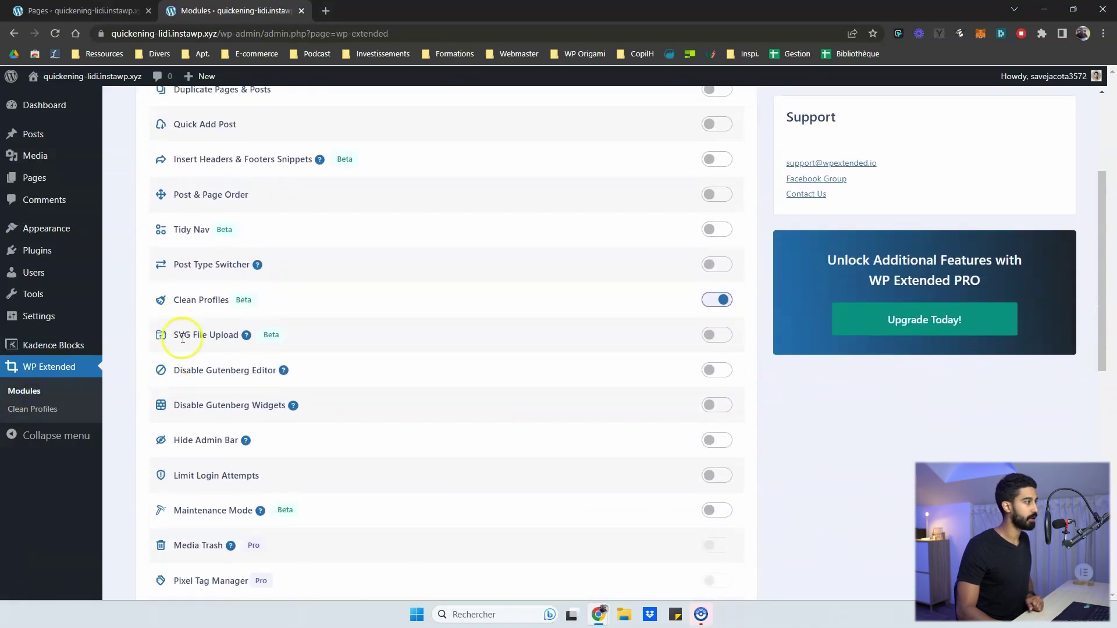
scroll(189, 336, down, 1)
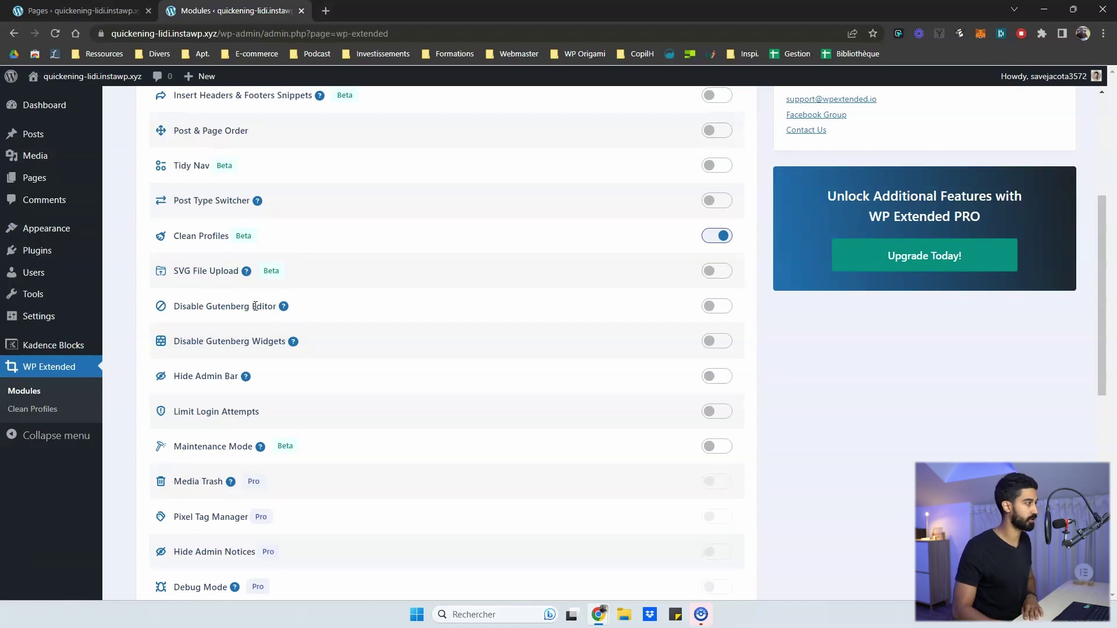
scroll(254, 306, down, 1)
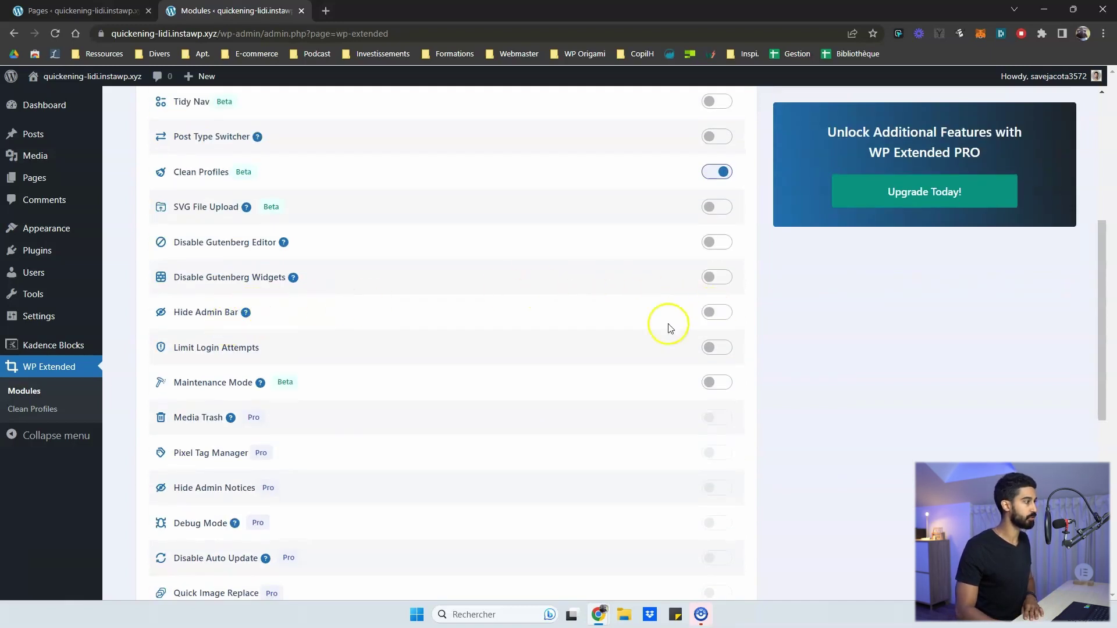
scroll(256, 356, down, 1)
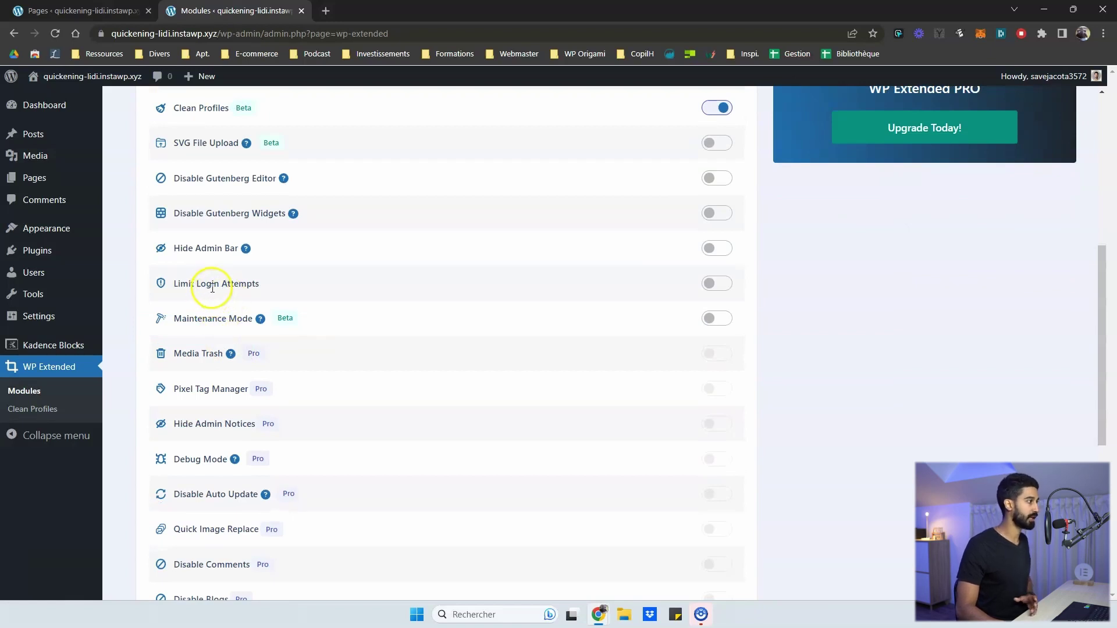
scroll(227, 294, down, 2)
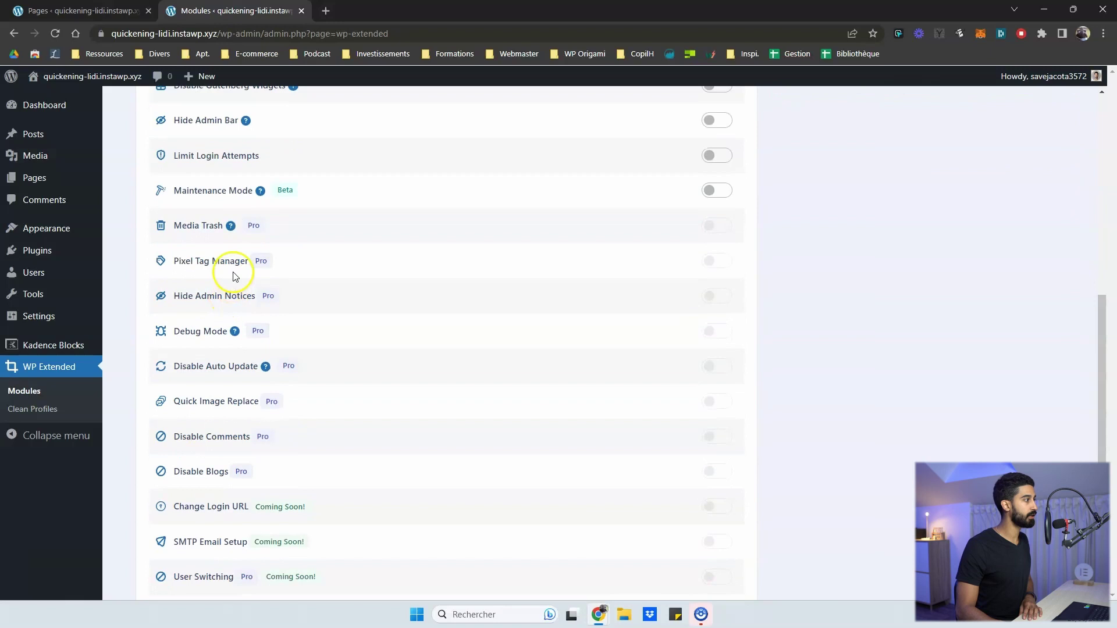
scroll(274, 273, down, 3)
scroll(267, 373, up, 1)
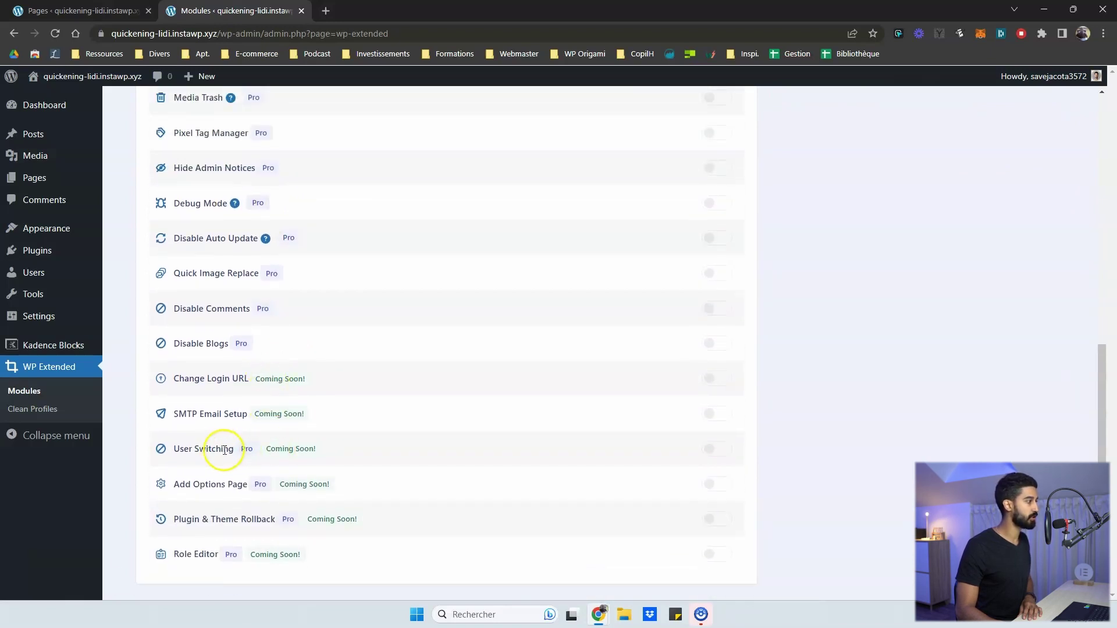
drag(233, 450, 184, 446)
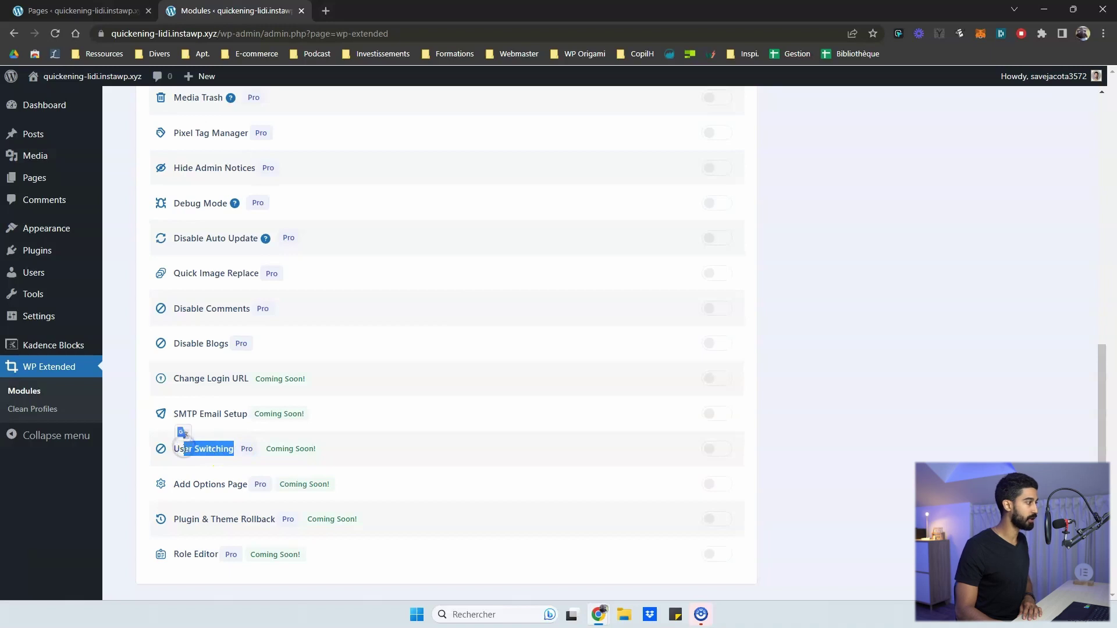
click(185, 449)
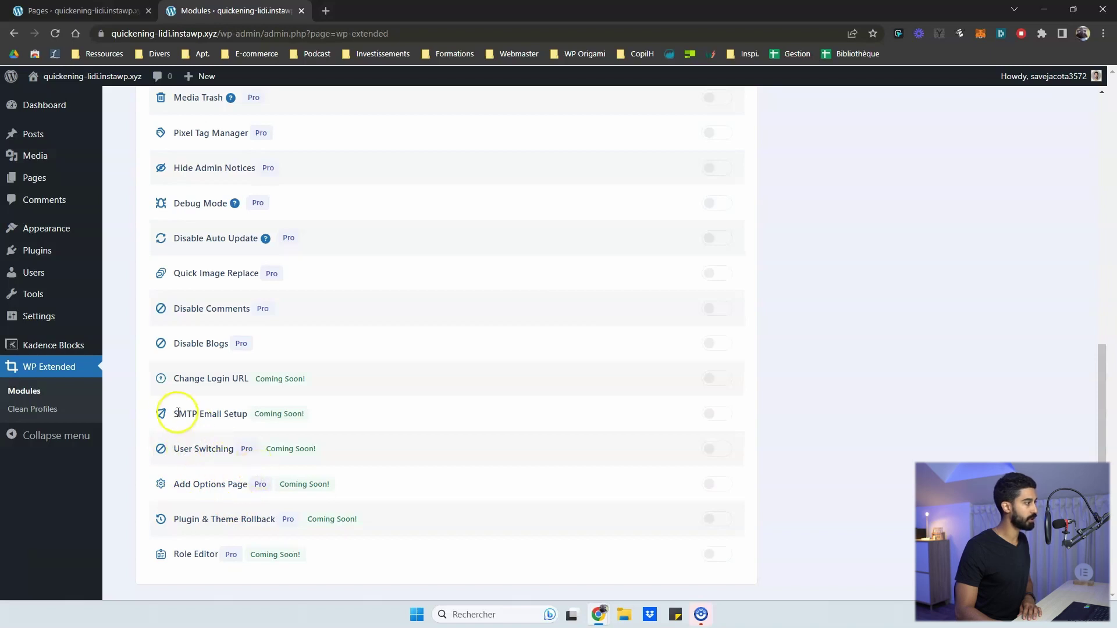
drag(175, 417, 256, 416)
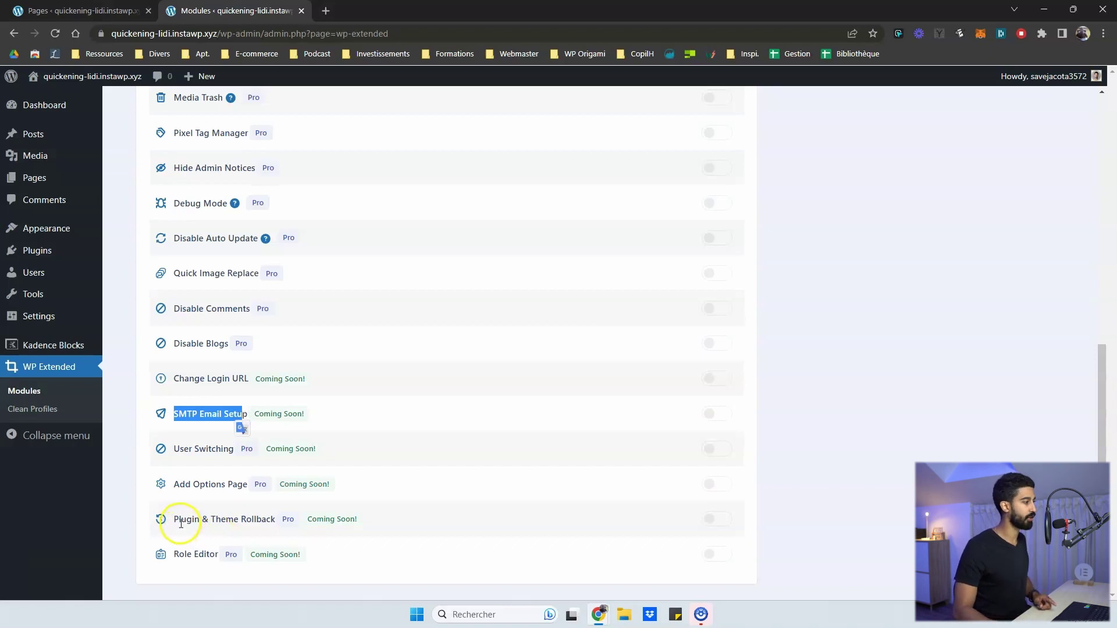
drag(180, 524, 265, 519)
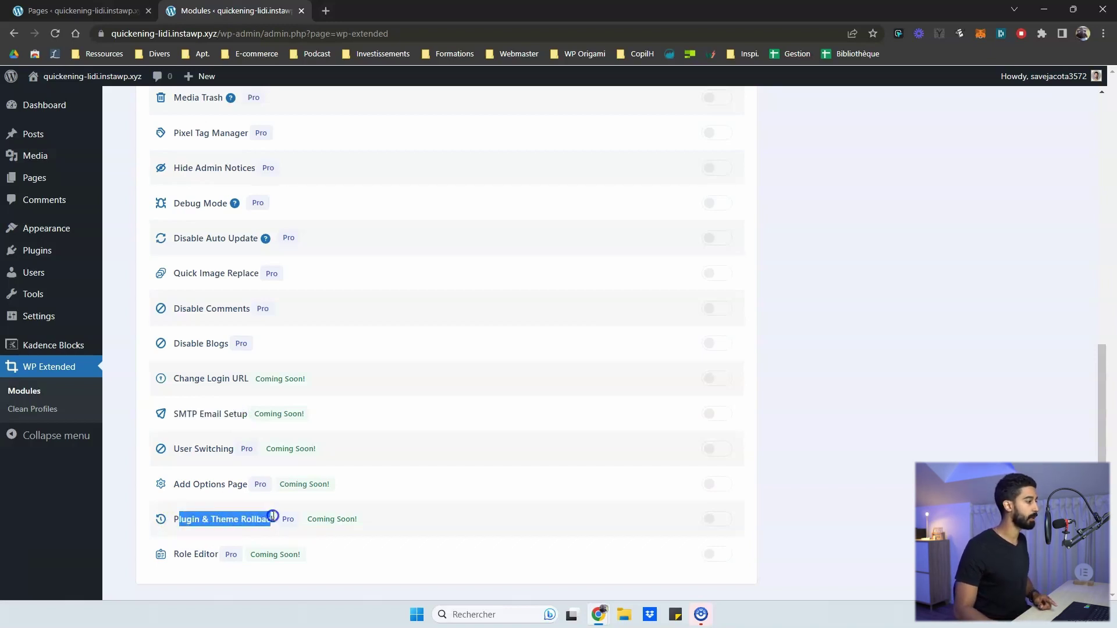
click(248, 514)
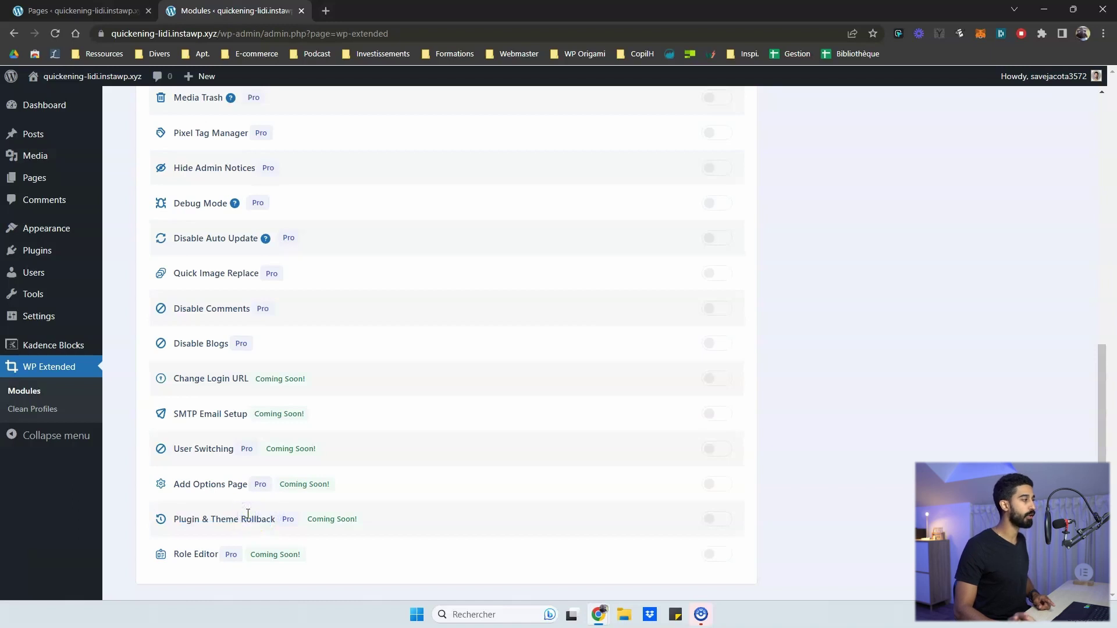